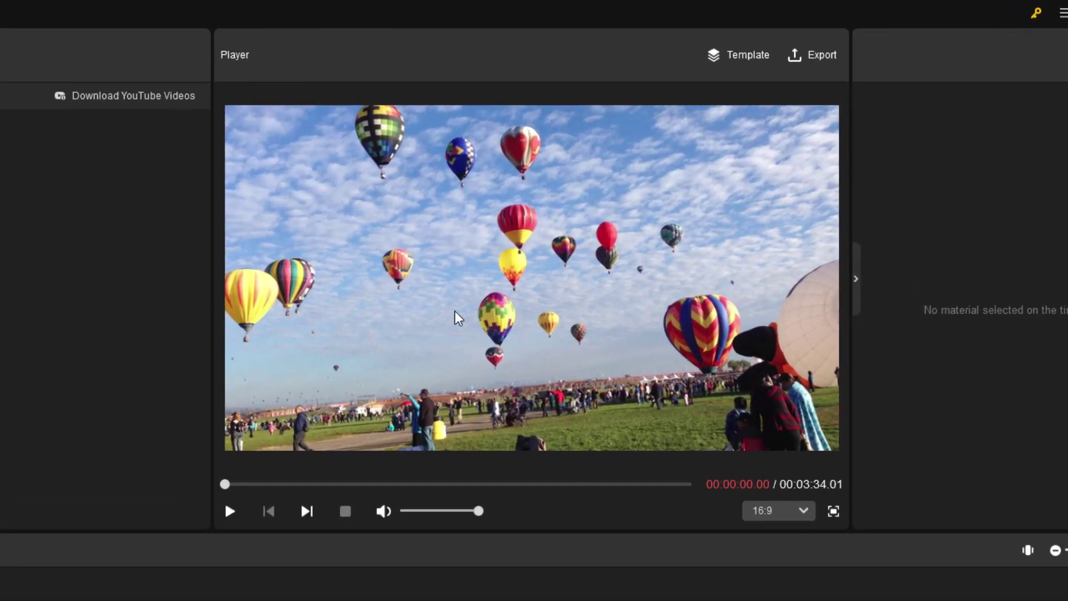
Preview the balloon video, then add empty Track1 and Track2 above it
{"action": "left_click", "coordinate": [231, 512]}
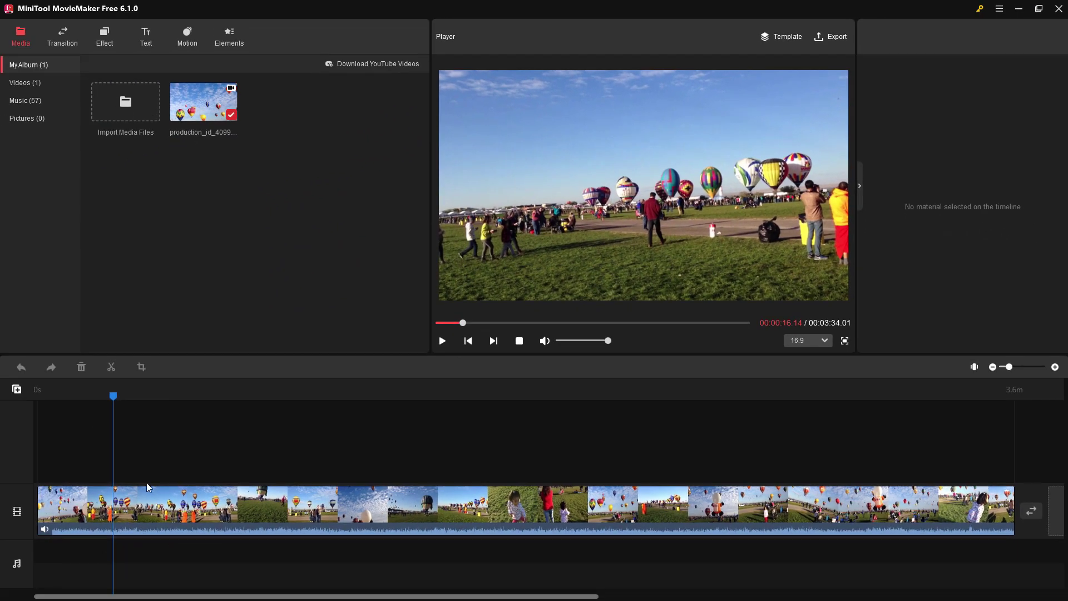
{"action": "left_click", "coordinate": [19, 390]}
{"action": "left_click", "coordinate": [41, 409]}
{"action": "left_click", "coordinate": [21, 394]}
{"action": "left_click", "coordinate": [39, 409]}
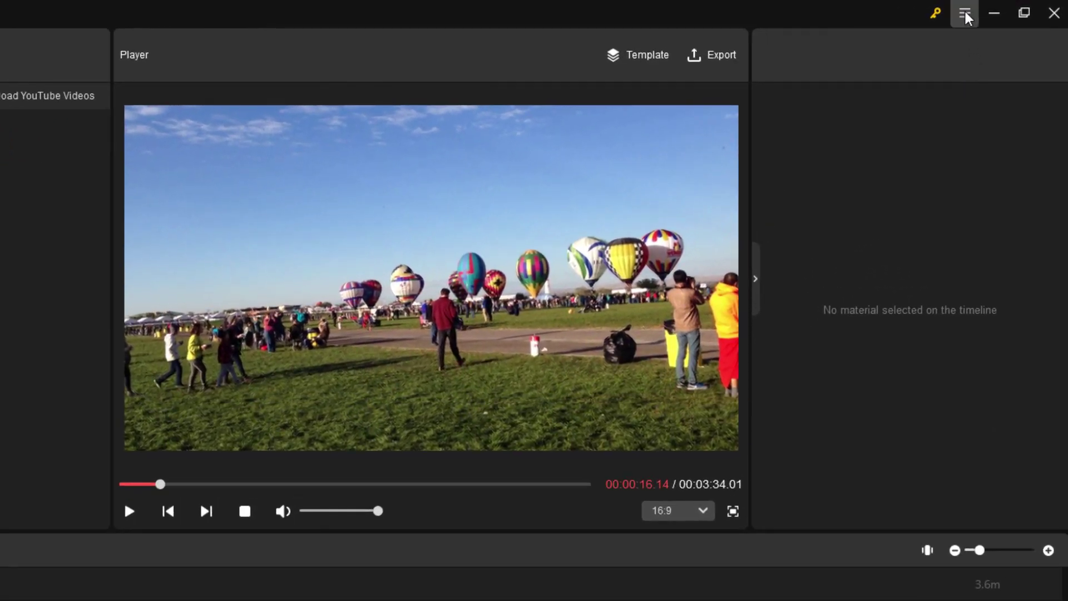
{"action": "left_click", "coordinate": [964, 15]}
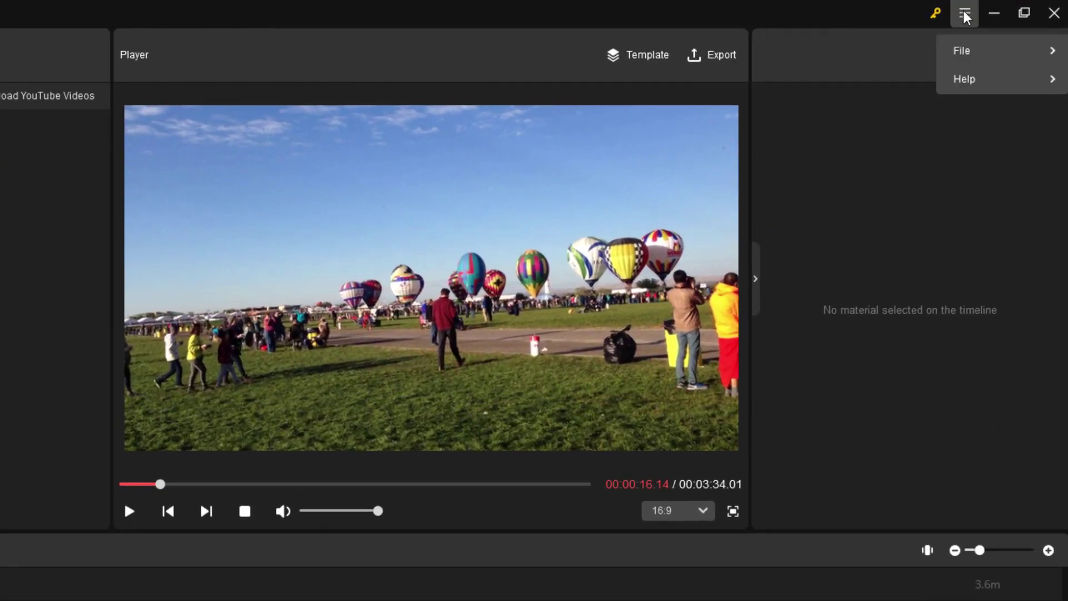
{"action": "mouse_move", "coordinate": [968, 55]}
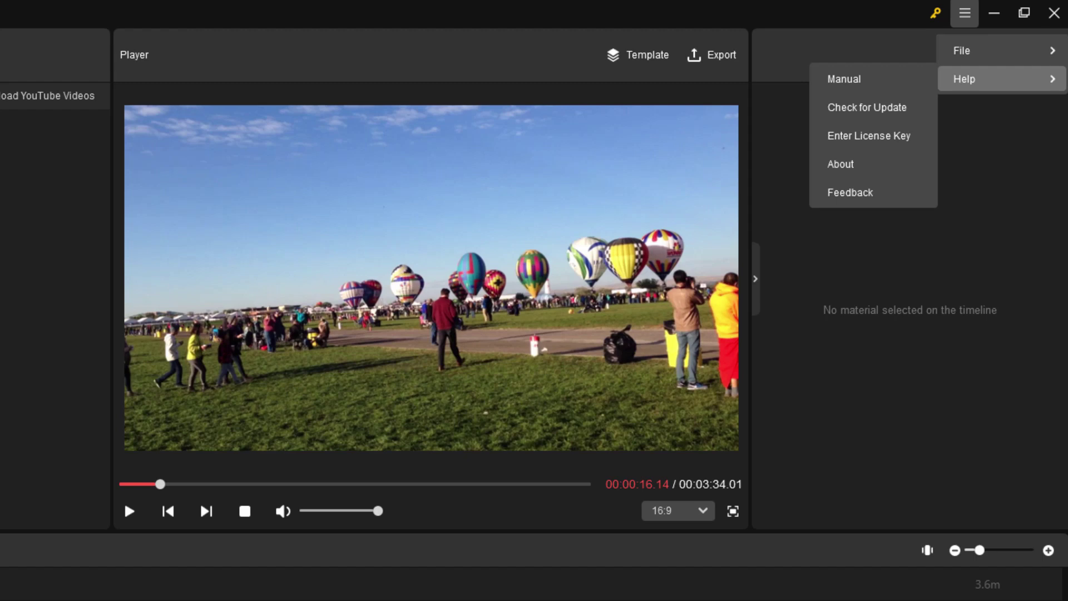
Close the main menu without choosing any option
{"action": "left_click", "coordinate": [964, 17]}
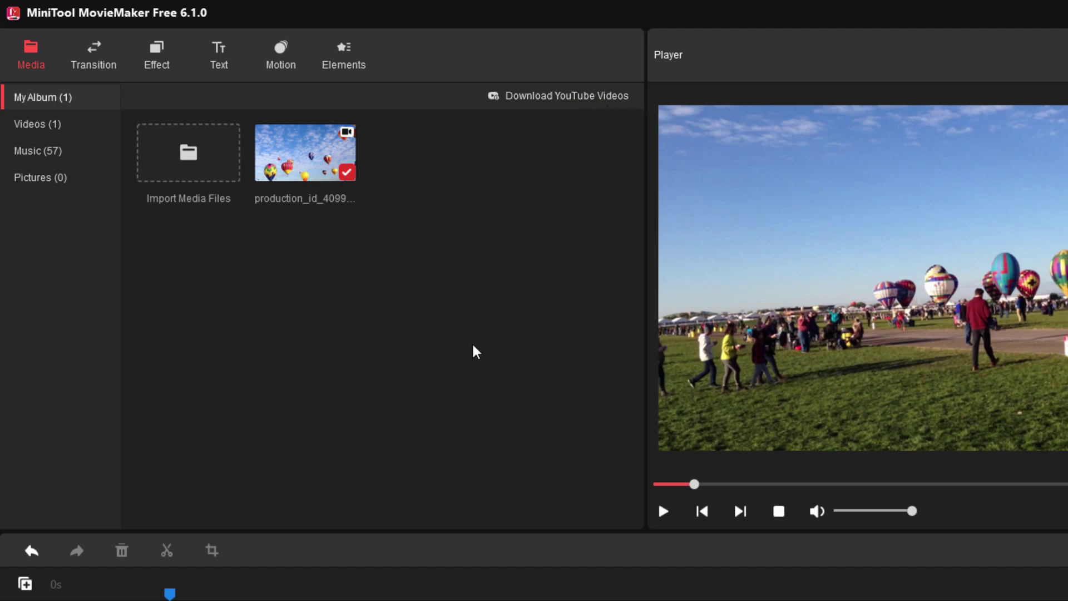
Import every Projects file from bali-1775007_1920.jpg through video (1080p).mp4 into the album
{"action": "left_click", "coordinate": [188, 167]}
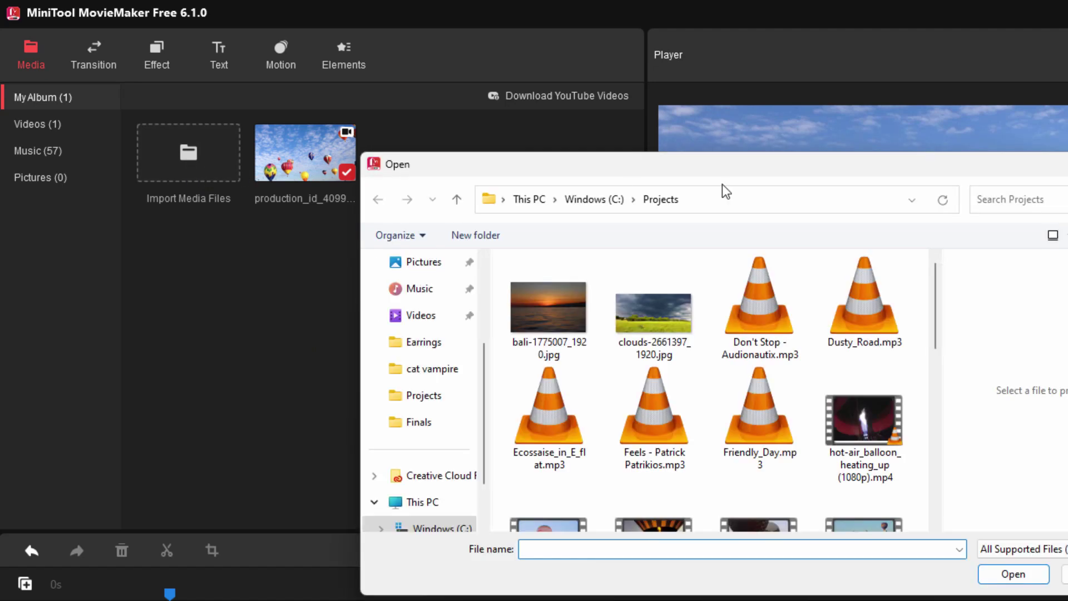
{"action": "left_click_drag", "start_coordinate": [747, 161], "coordinate": [744, 133]}
{"action": "left_click", "coordinate": [552, 272]}
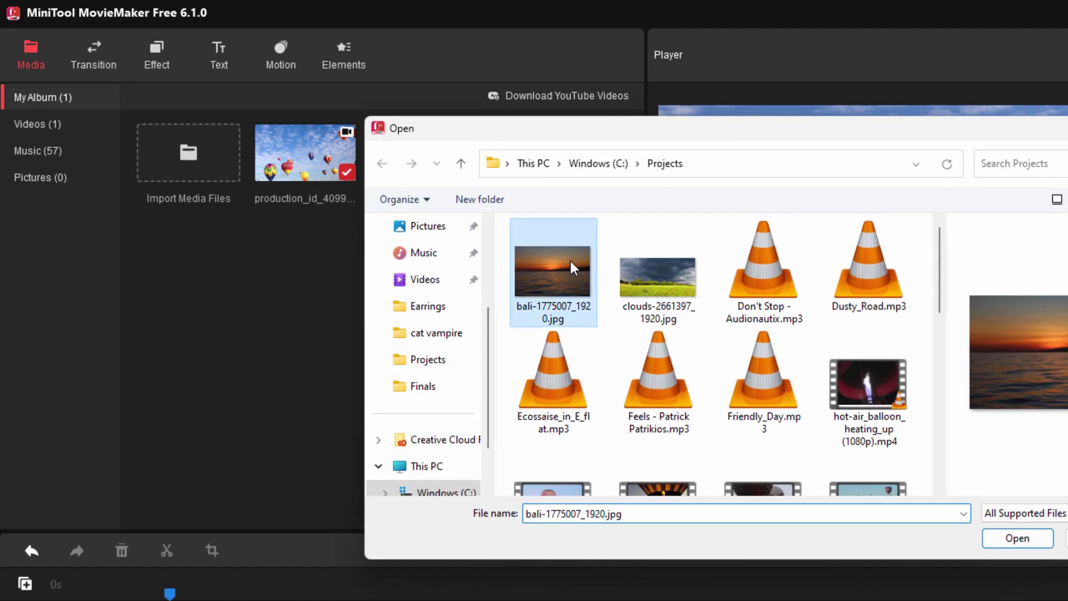
{"action": "scroll", "coordinate": [946, 309], "scroll_direction": "down", "scroll_amount": 2}
{"action": "scroll", "coordinate": [946, 309], "scroll_direction": "down", "scroll_amount": 5}
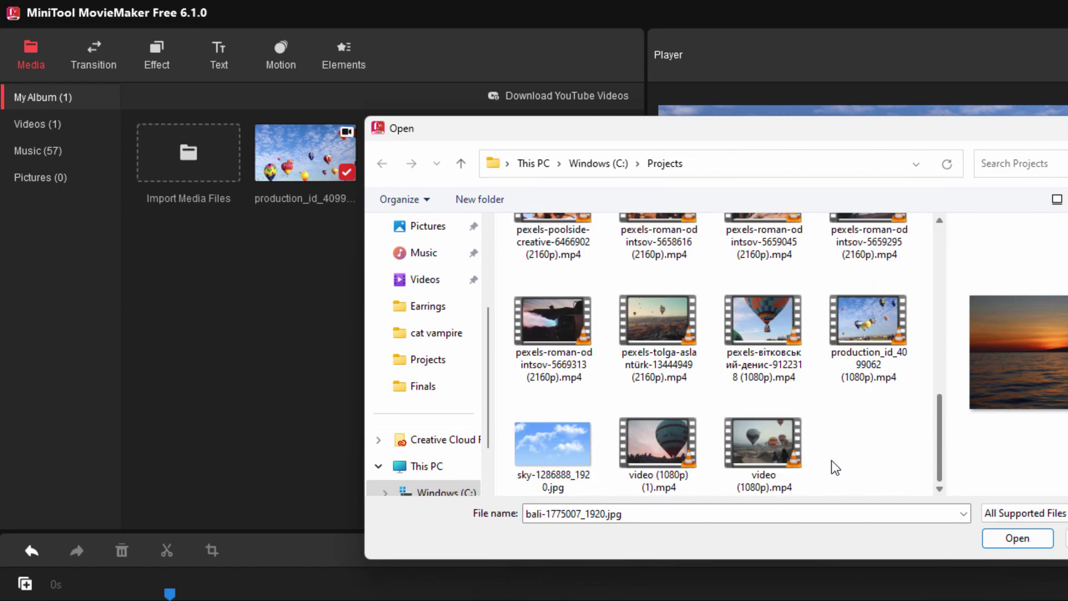
{"action": "left_click", "coordinate": [784, 457], "text": "shift"}
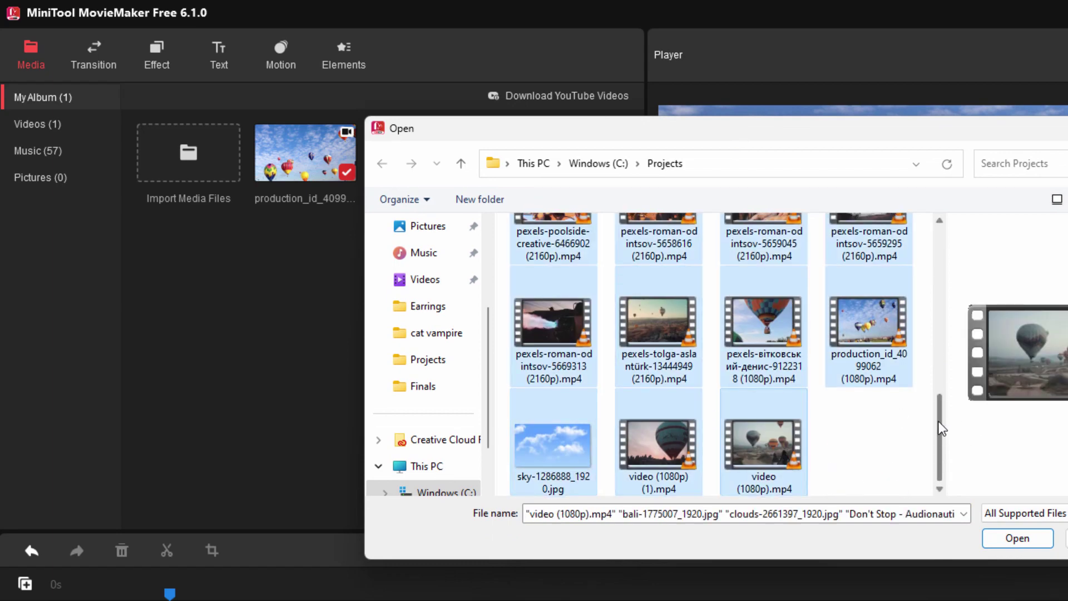
{"action": "scroll", "coordinate": [942, 429], "scroll_direction": "up", "scroll_amount": 5}
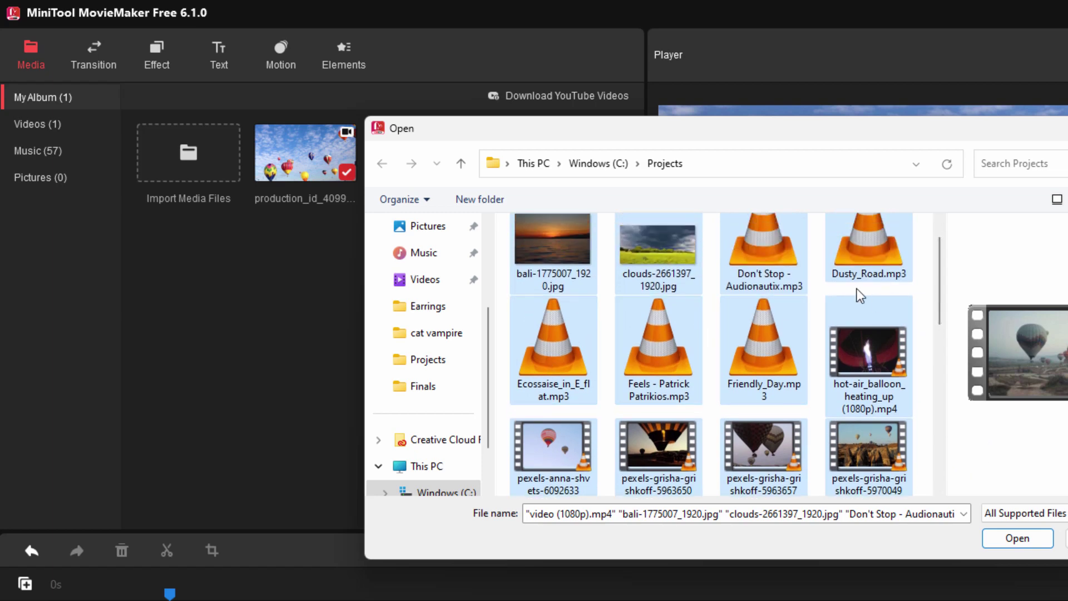
{"action": "left_click", "coordinate": [1017, 538]}
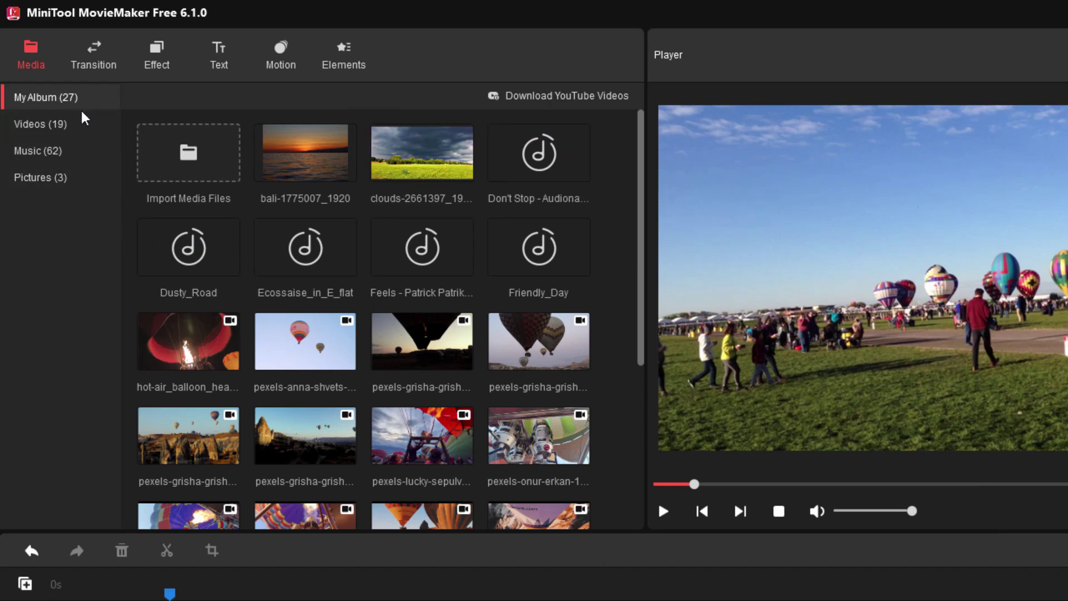
{"action": "left_click", "coordinate": [24, 132]}
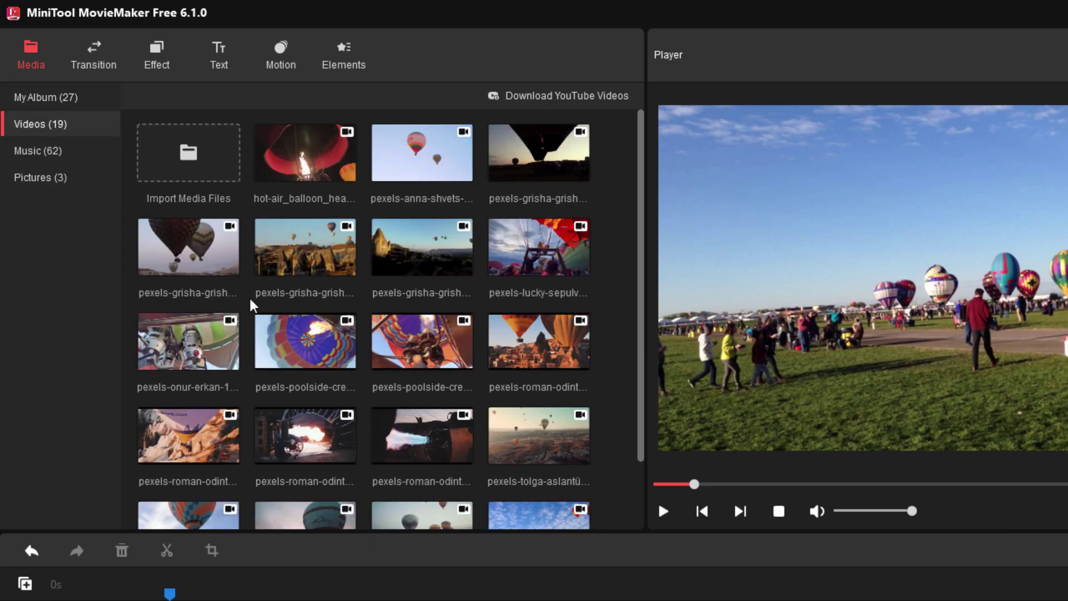
{"action": "left_click", "coordinate": [34, 156]}
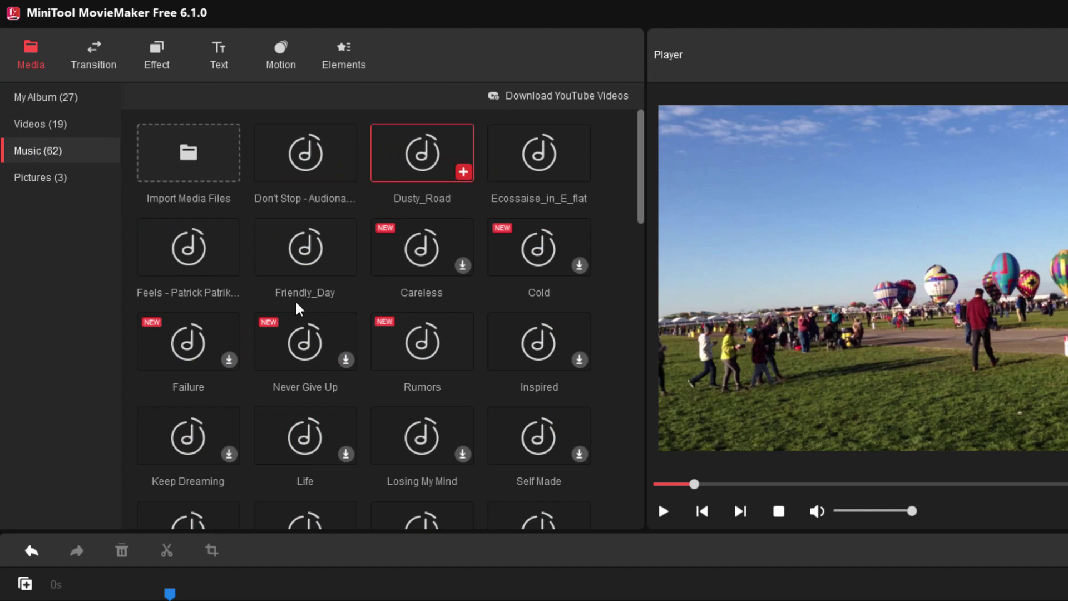
{"action": "left_click", "coordinate": [49, 179]}
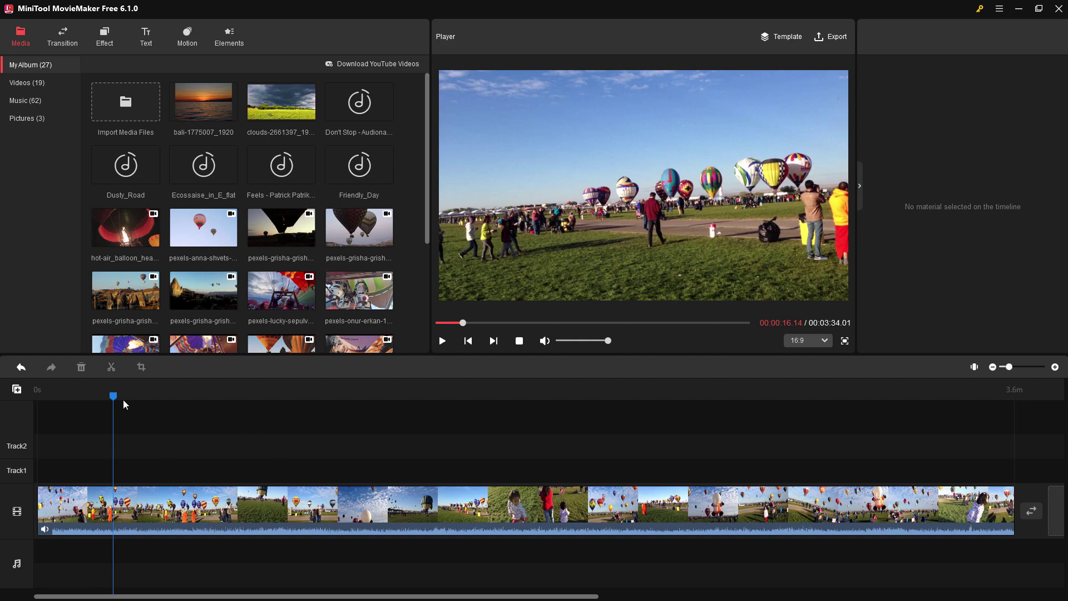
Put the playhead near 44 s, step back five frames, and split the balloon clip there
{"action": "left_click_drag", "start_coordinate": [114, 399], "coordinate": [239, 399]}
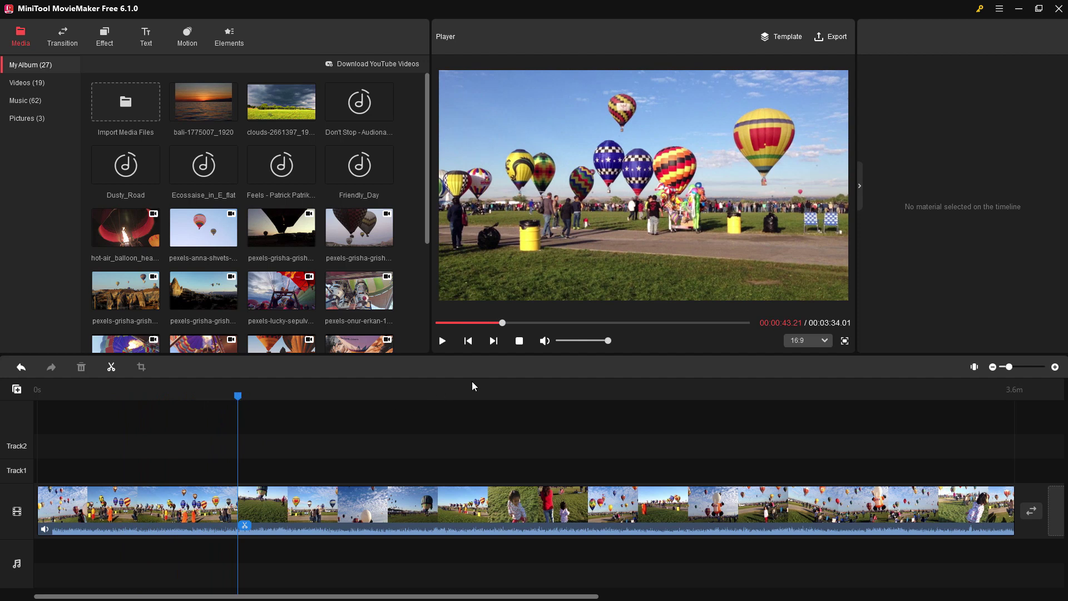
{"action": "left_click", "coordinate": [468, 343]}
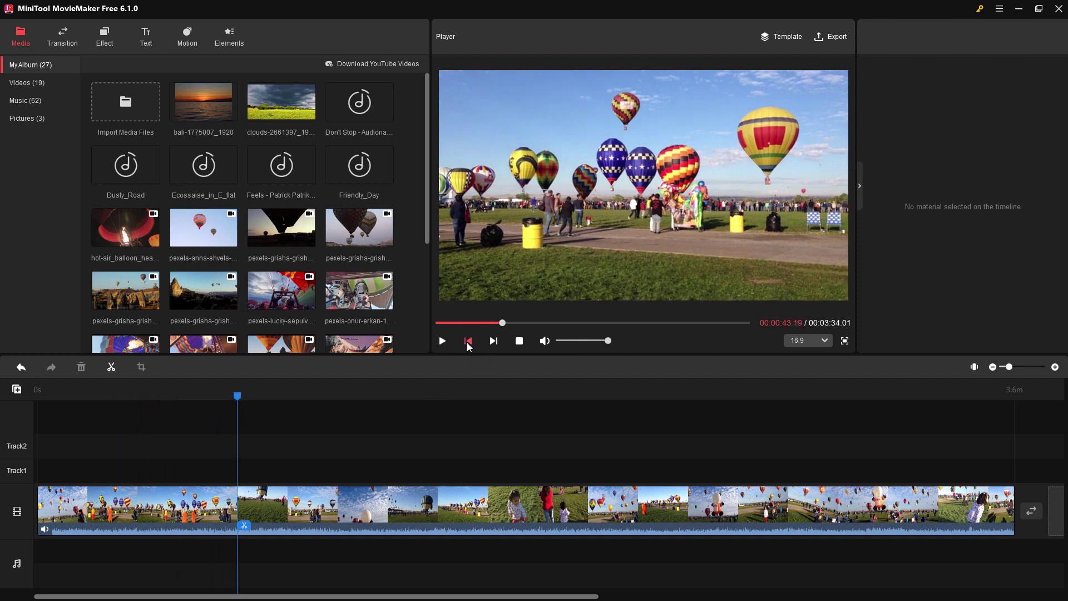
{"action": "left_click", "coordinate": [468, 342]}
{"action": "left_click", "coordinate": [468, 341]}
{"action": "left_click", "coordinate": [468, 342]}
{"action": "left_click", "coordinate": [468, 341]}
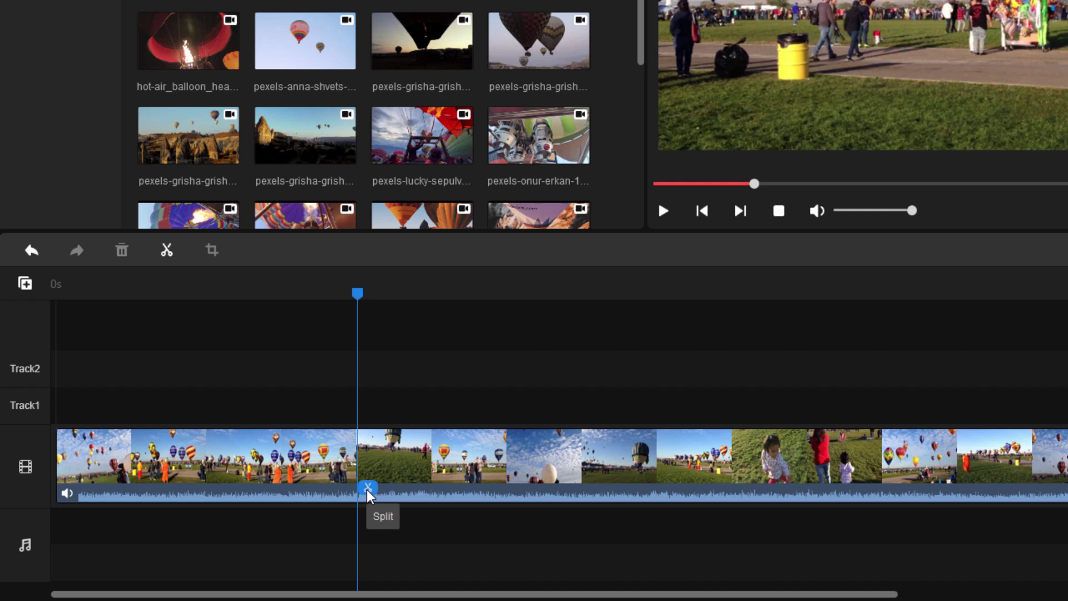
{"action": "left_click", "coordinate": [367, 495]}
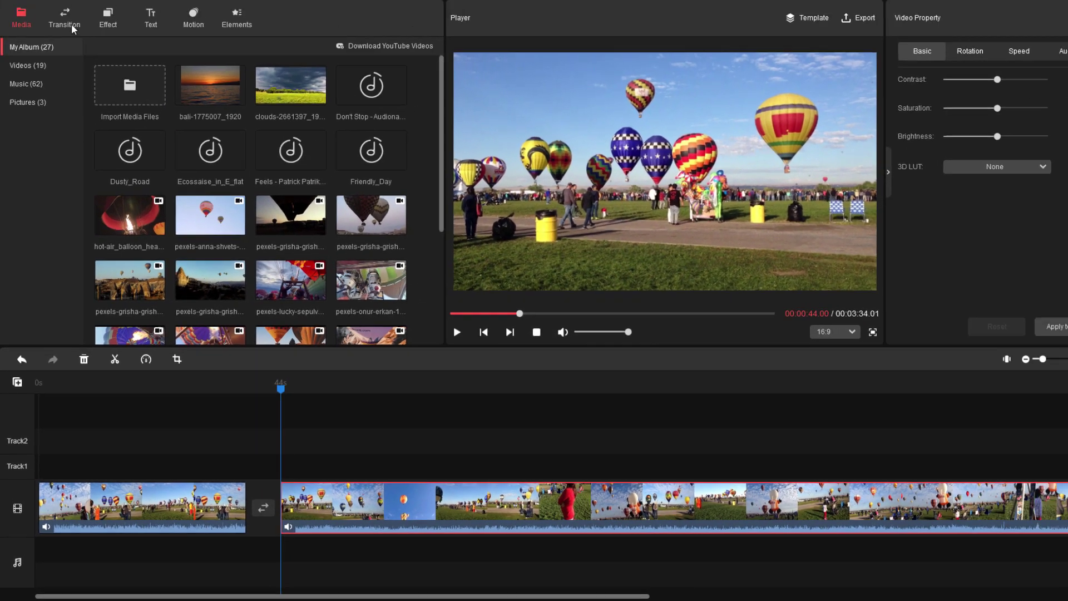
Add the BowTieVertical transition after the first balloon clip
{"action": "left_click", "coordinate": [66, 41]}
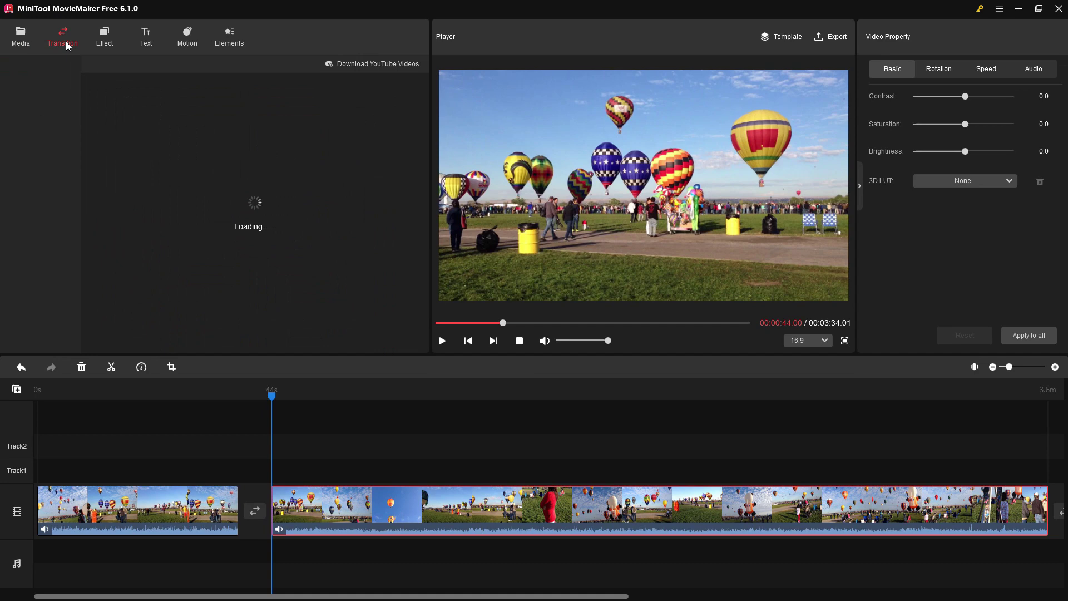
{"action": "left_click", "coordinate": [194, 499]}
{"action": "left_click", "coordinate": [154, 178]}
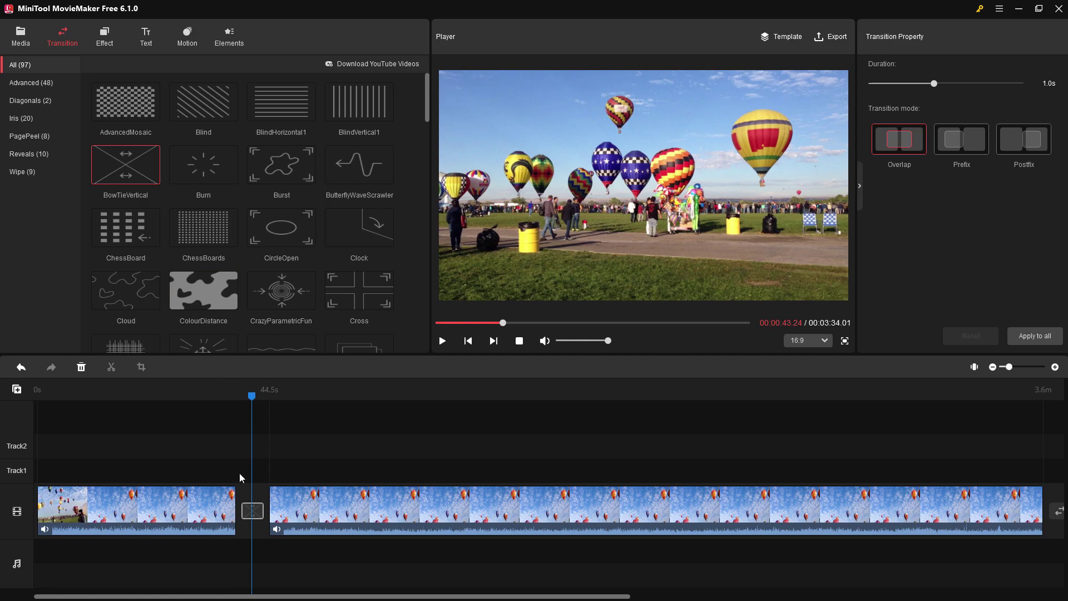
Delete the 2.8-minute remainder clip that follows the cut
{"action": "left_click", "coordinate": [278, 506]}
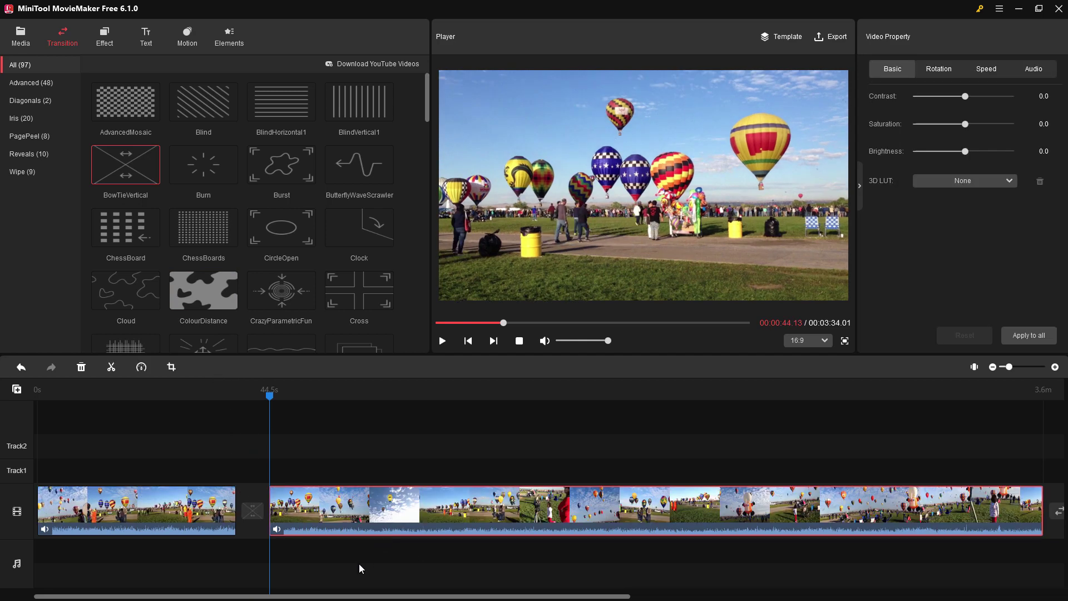
{"action": "right_click", "coordinate": [353, 510]}
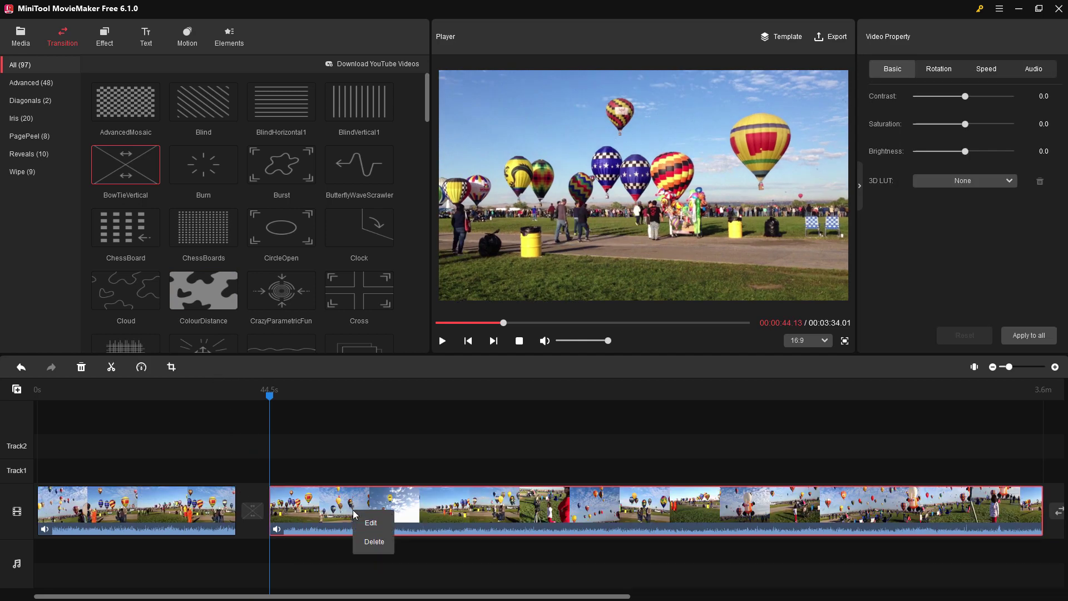
{"action": "left_click", "coordinate": [376, 542]}
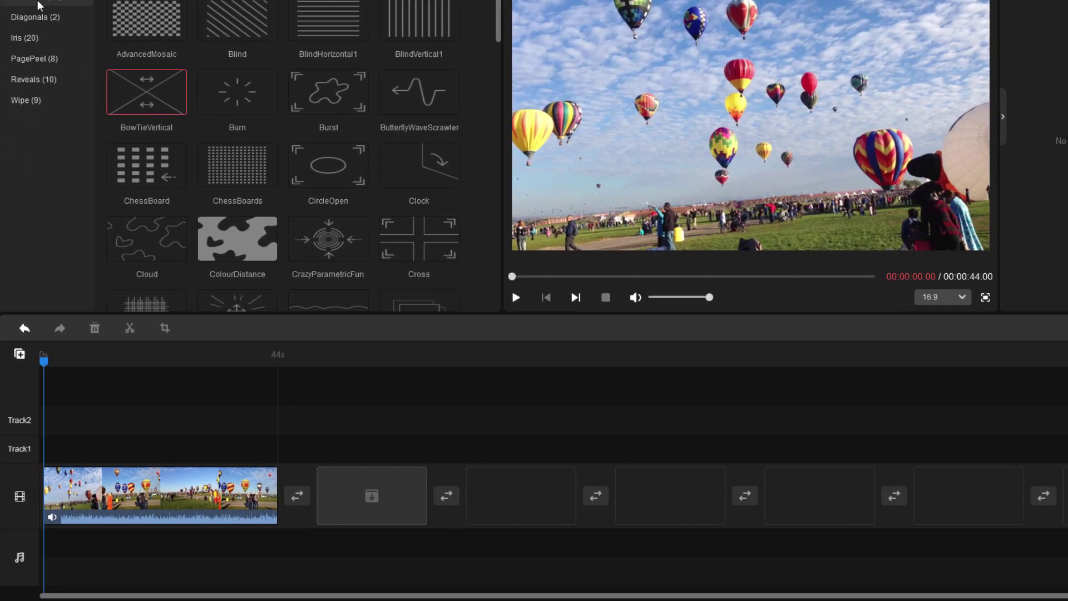
Append the balloon-basket clip and join it to the first clip with BowTieVertical
{"action": "left_click", "coordinate": [21, 36]}
{"action": "left_click", "coordinate": [435, 179]}
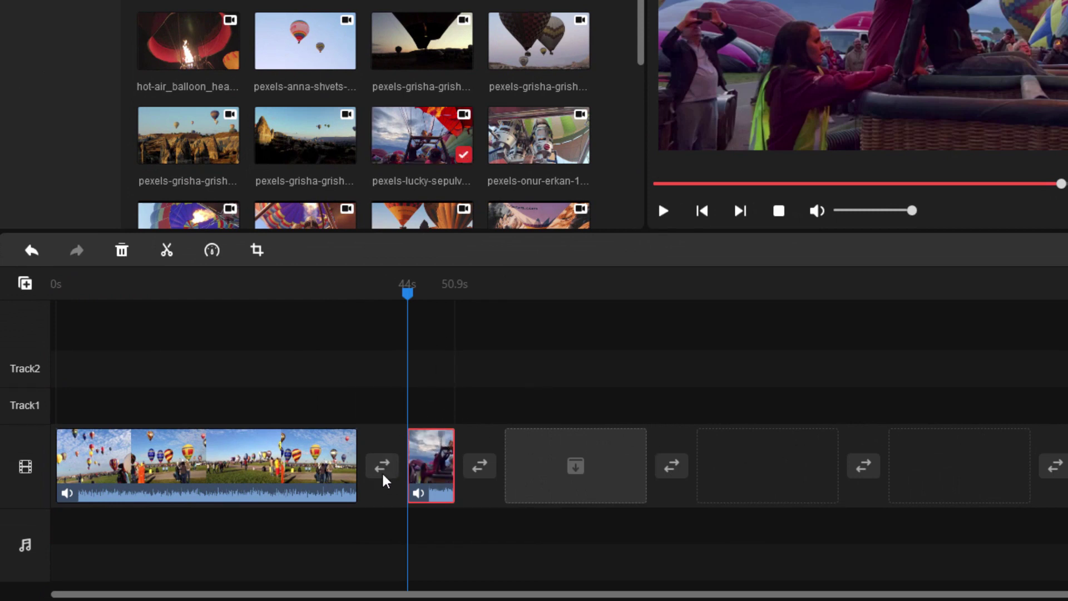
{"action": "left_click", "coordinate": [290, 476]}
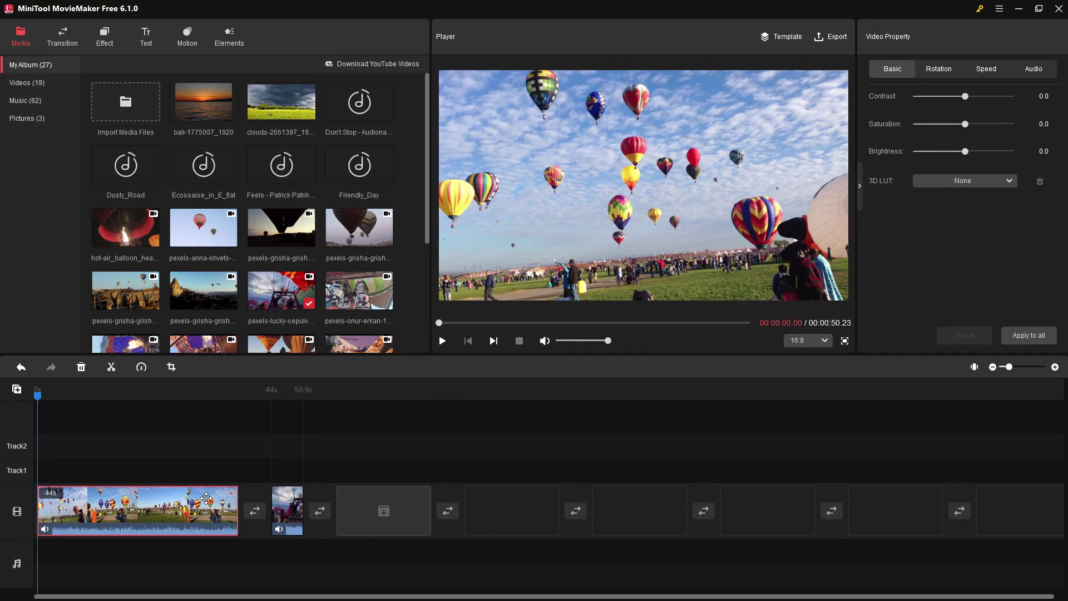
{"action": "left_click", "coordinate": [70, 37]}
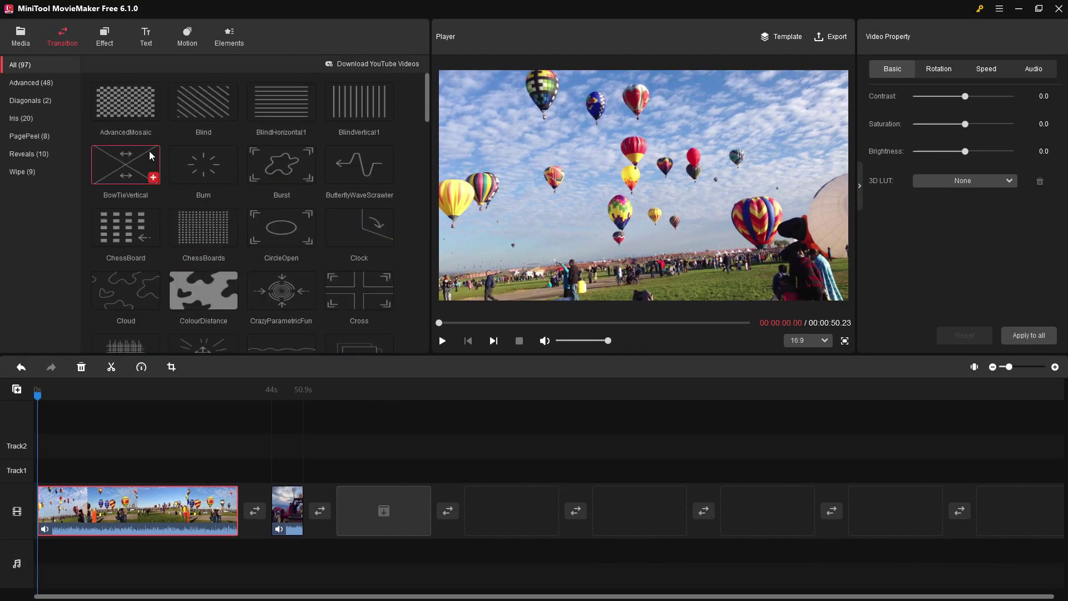
{"action": "left_click", "coordinate": [153, 178]}
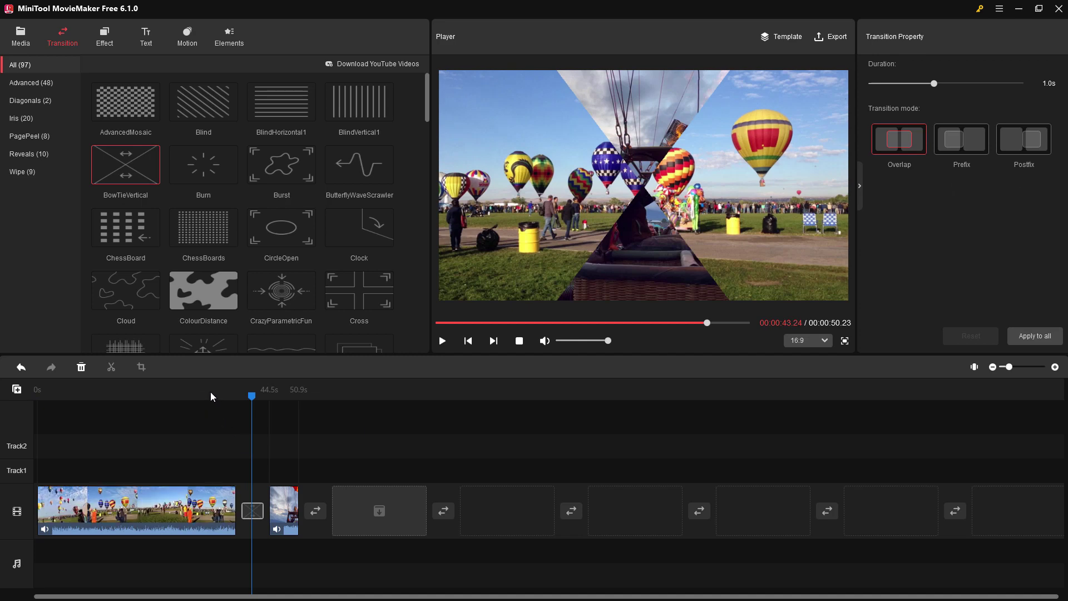
Play the preview through the new transition, then stop it
{"action": "left_click_drag", "start_coordinate": [251, 396], "coordinate": [169, 396]}
{"action": "key", "text": "space"}
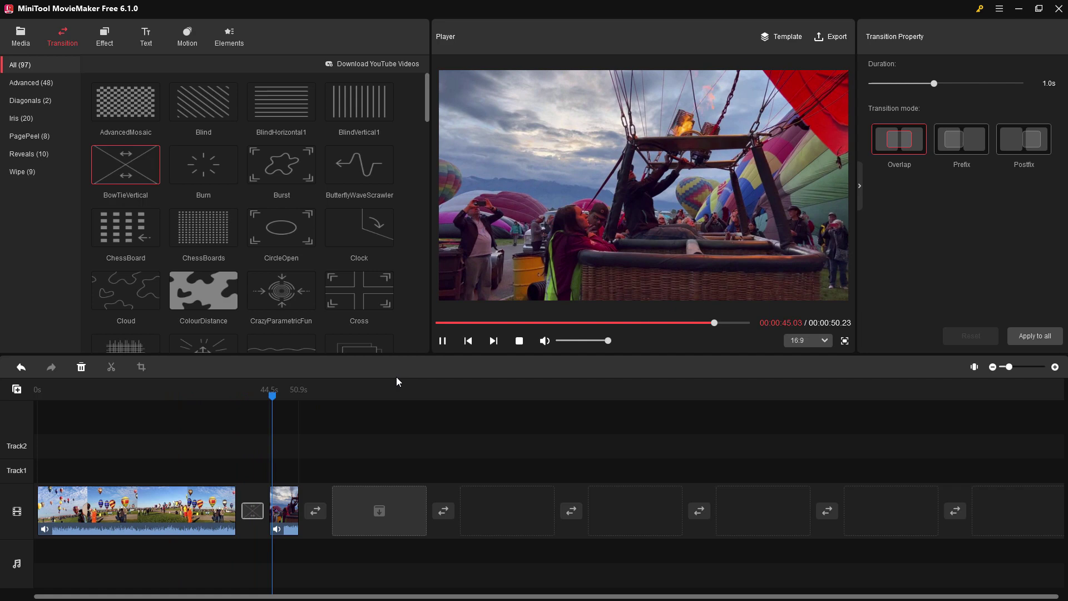
{"action": "left_click", "coordinate": [518, 341]}
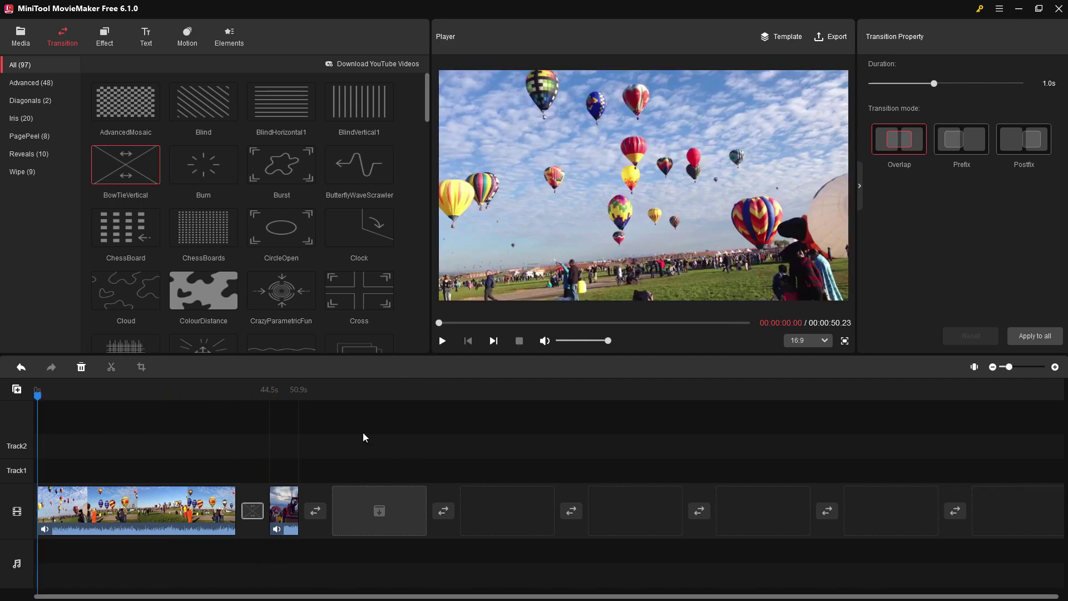
Append the two-balloon and burner close-up clips after clip 2, moving the burner clip onto Track1
{"action": "left_click", "coordinate": [23, 36]}
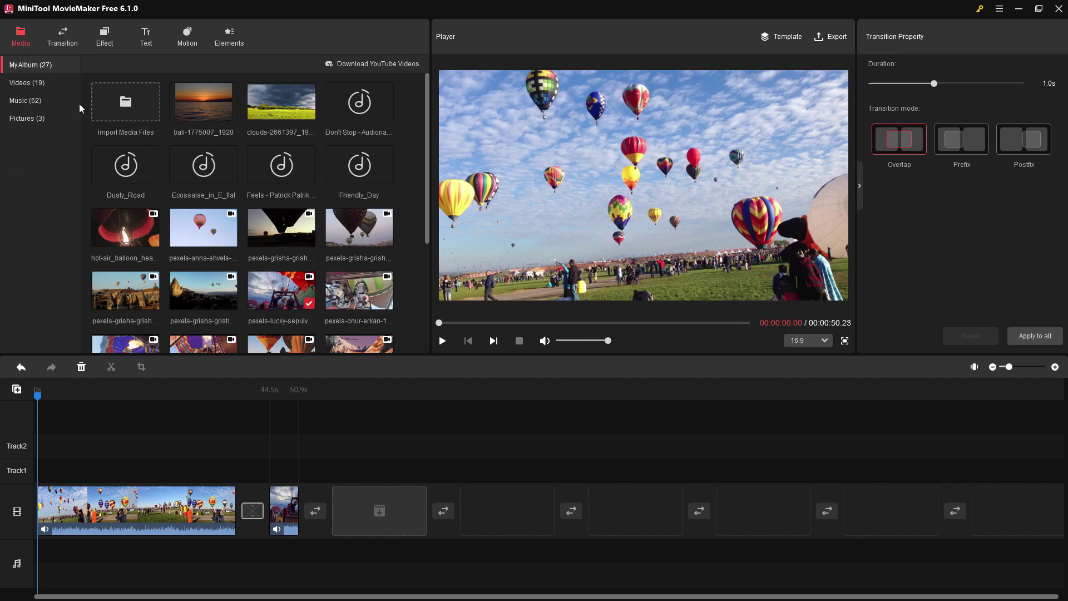
{"action": "mouse_move", "coordinate": [347, 240]}
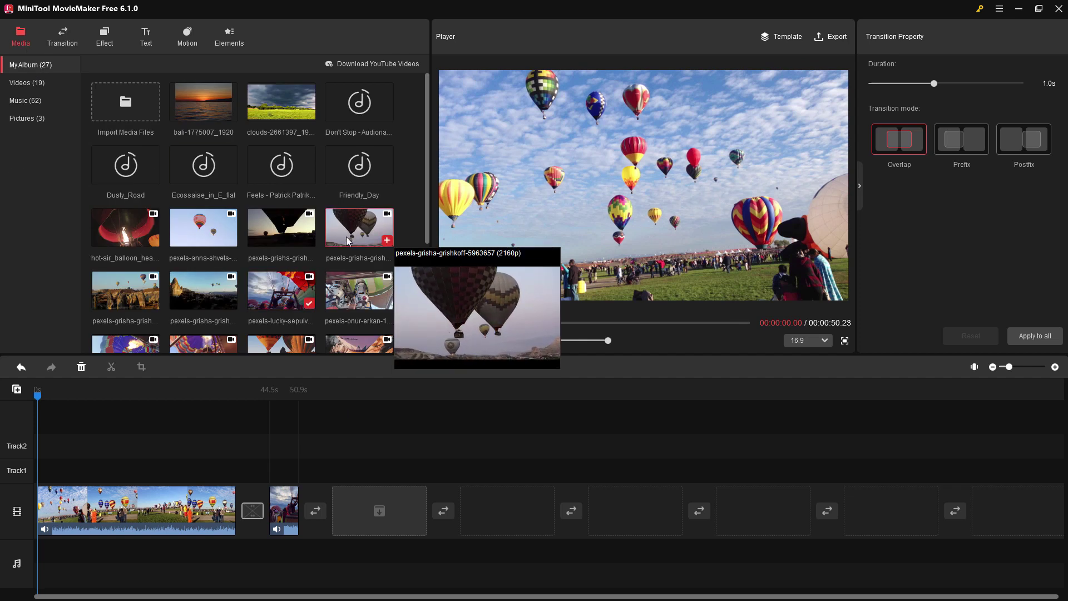
{"action": "left_click", "coordinate": [286, 503]}
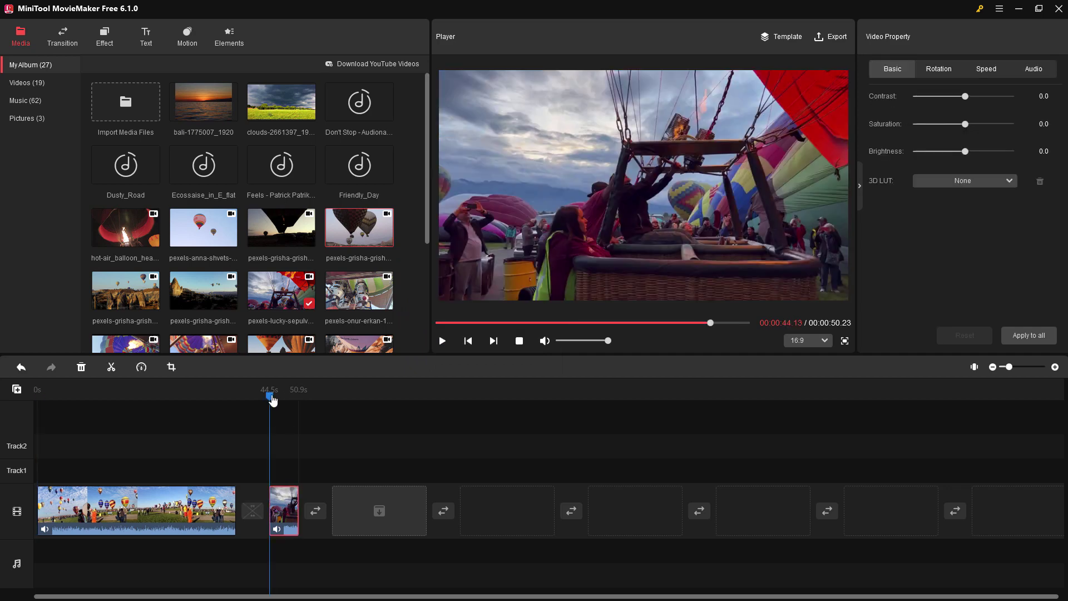
{"action": "left_click_drag", "start_coordinate": [272, 400], "coordinate": [299, 396]}
{"action": "left_click", "coordinate": [358, 290], "text": "ctrl"}
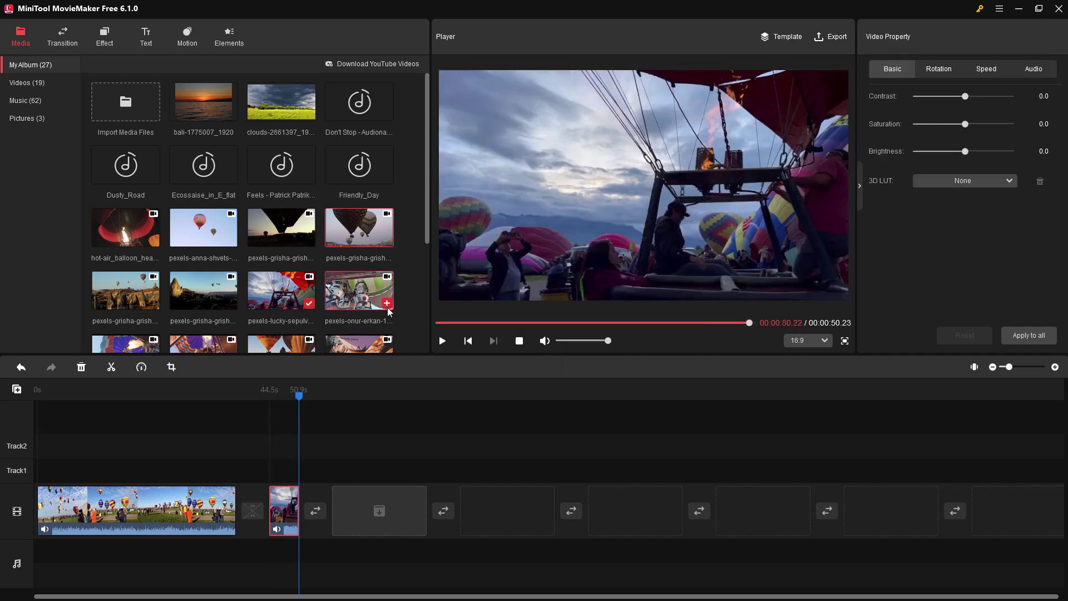
{"action": "left_click_drag", "start_coordinate": [359, 290], "coordinate": [362, 506]}
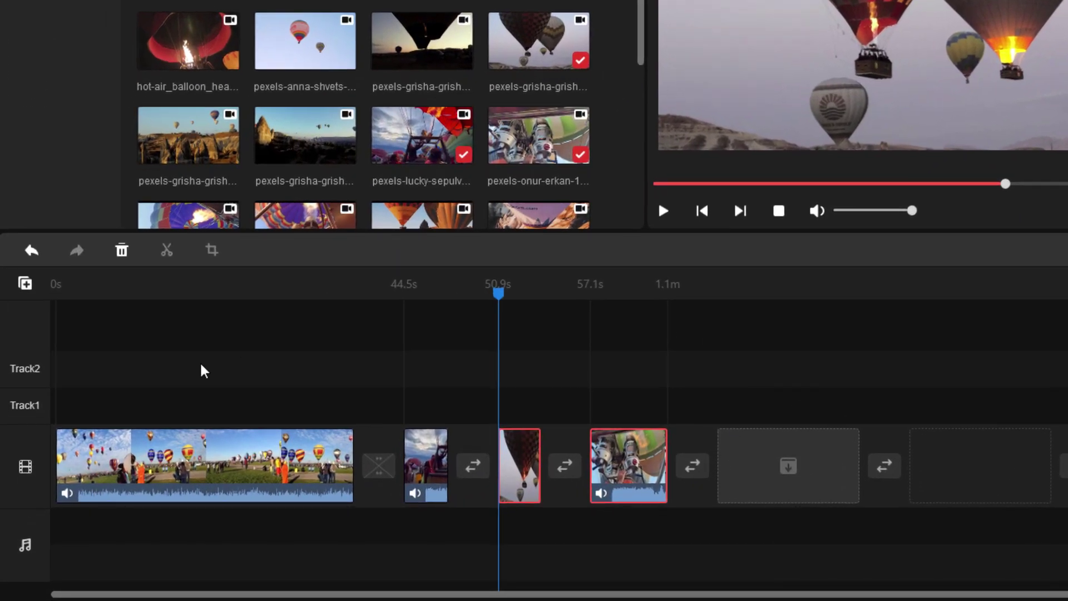
{"action": "left_click_drag", "start_coordinate": [659, 469], "coordinate": [809, 464]}
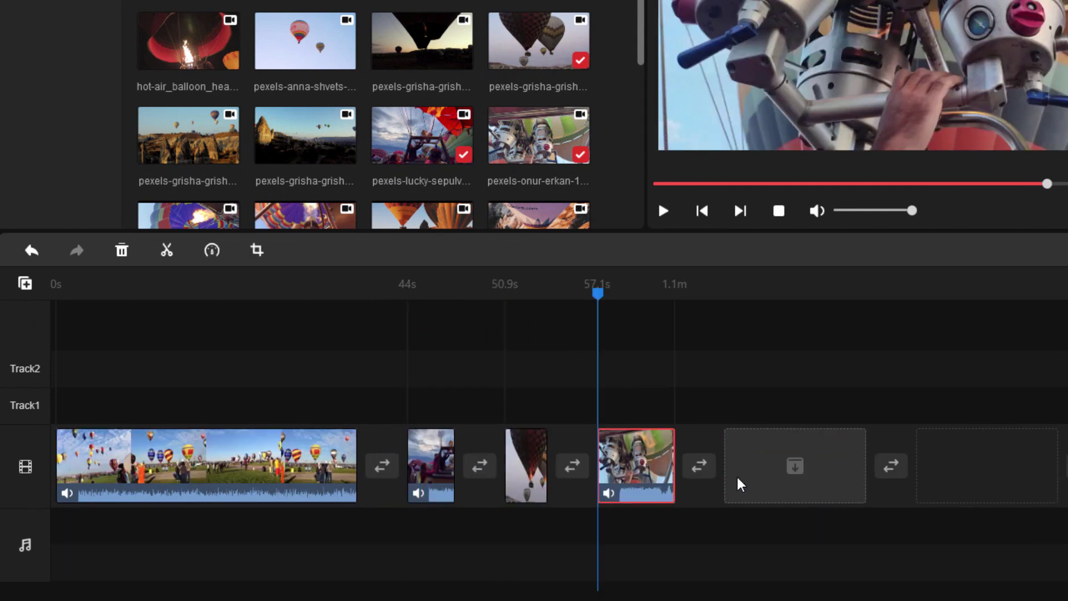
{"action": "left_click", "coordinate": [529, 470]}
{"action": "right_click", "coordinate": [529, 470]}
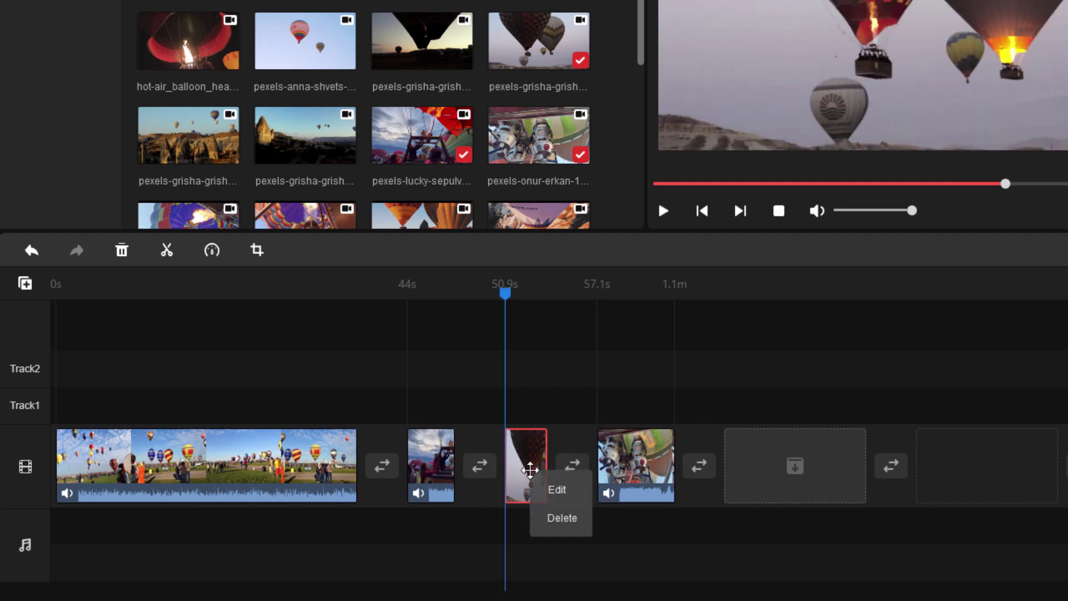
{"action": "left_click", "coordinate": [555, 422]}
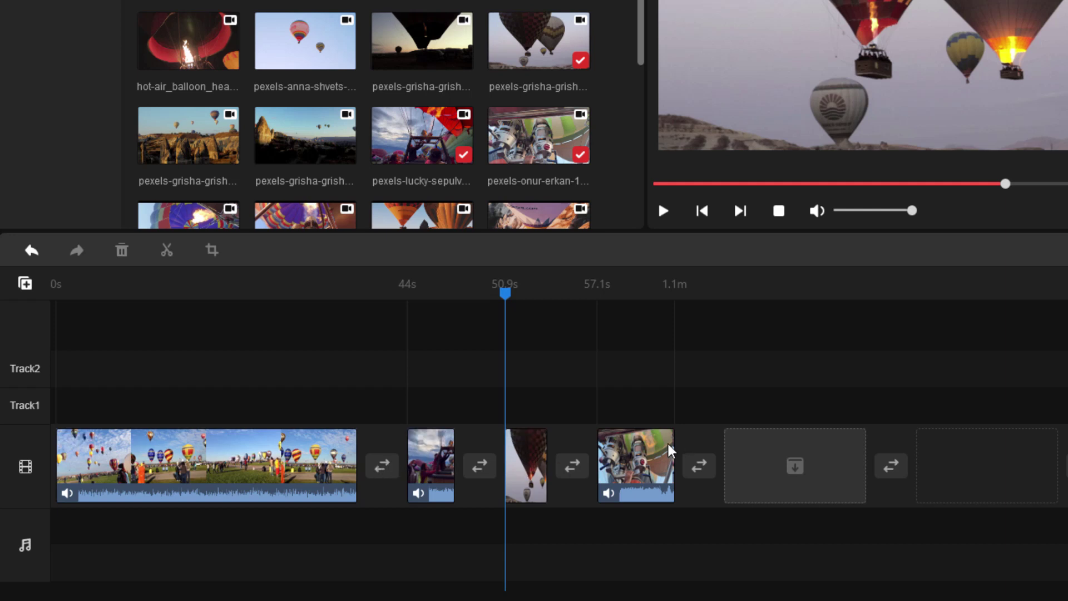
Extend the first clip's end out and back to 50.3 seconds
{"action": "left_click", "coordinate": [240, 467]}
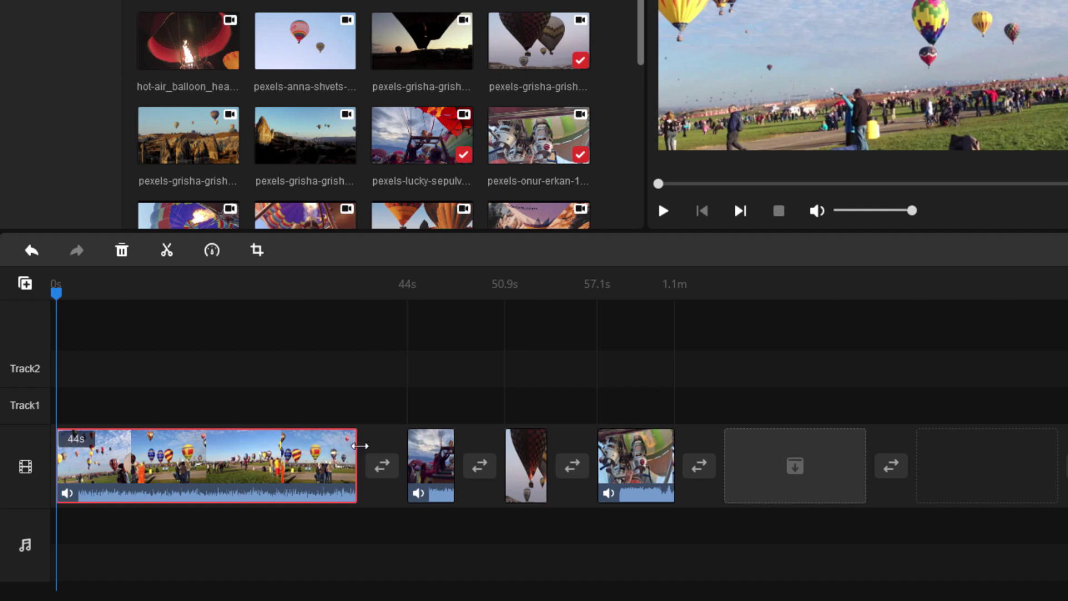
{"action": "left_click_drag", "start_coordinate": [359, 445], "coordinate": [403, 443]}
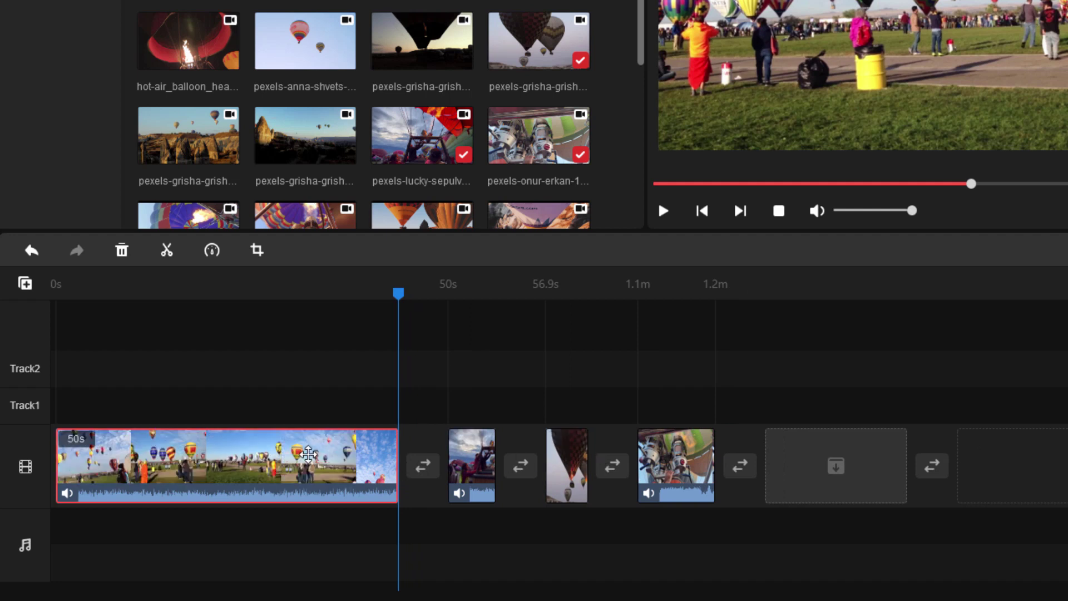
{"action": "left_click_drag", "start_coordinate": [397, 445], "coordinate": [415, 449]}
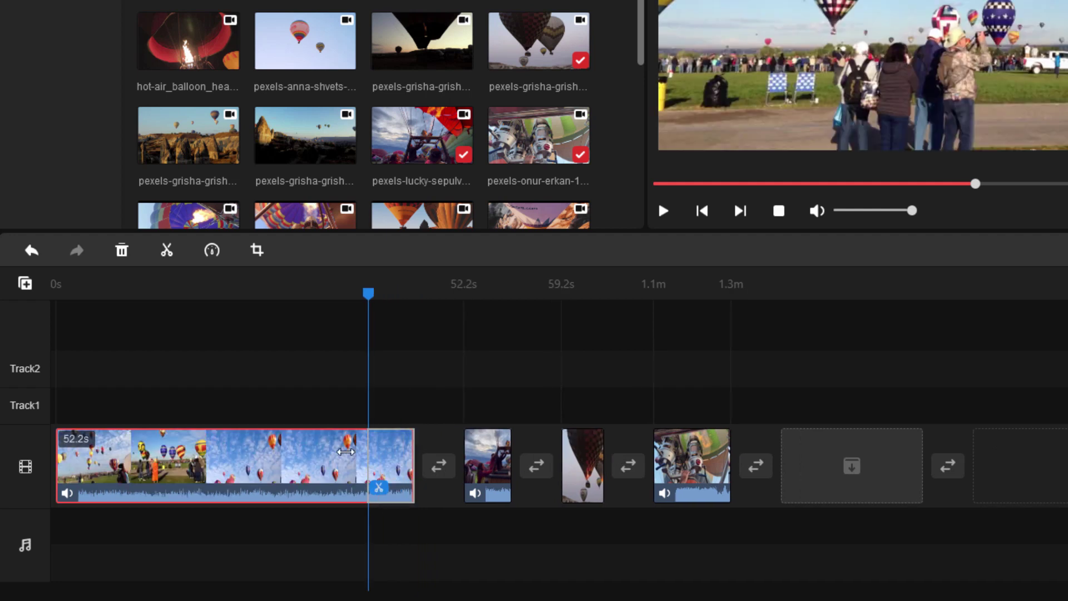
{"action": "left_click_drag", "start_coordinate": [346, 451], "coordinate": [324, 429]}
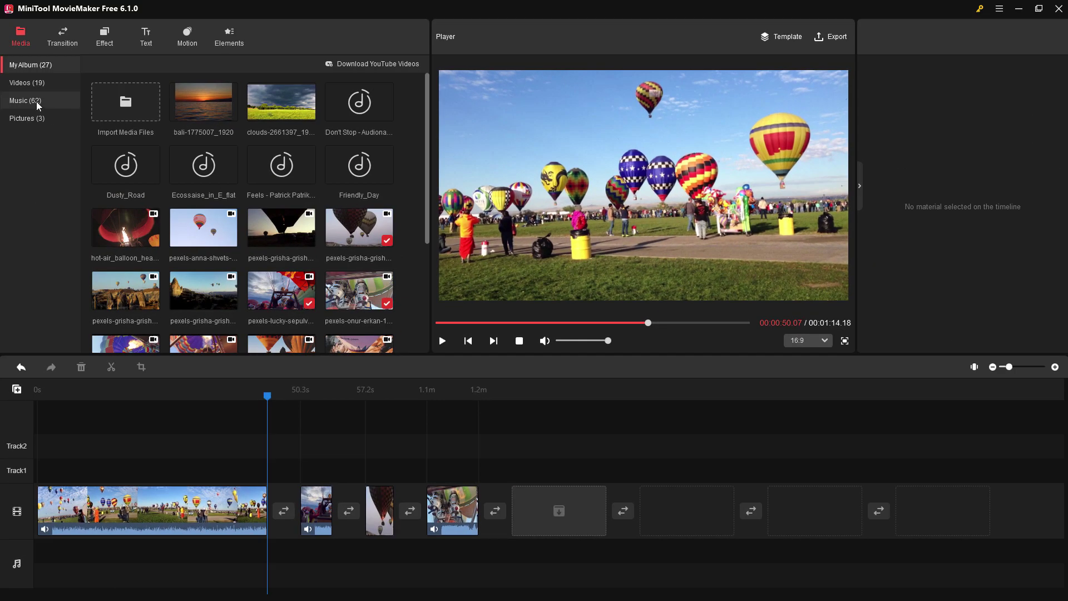
Add Cheerleader to the music track ending at 50.3 s, with Photo Album right after
{"action": "left_click", "coordinate": [35, 102]}
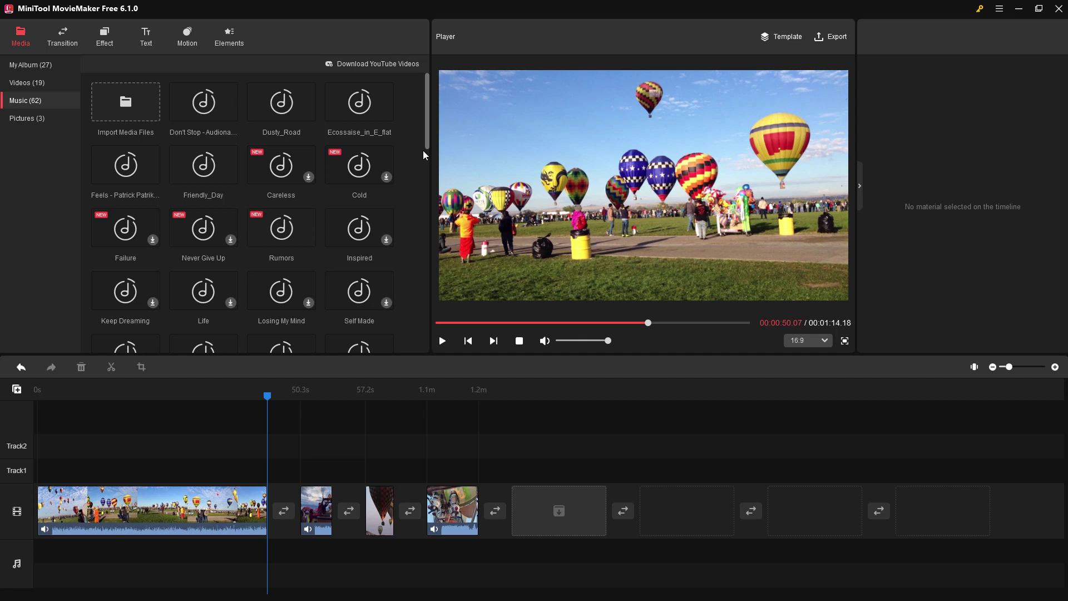
{"action": "left_click_drag", "start_coordinate": [426, 143], "coordinate": [430, 345]}
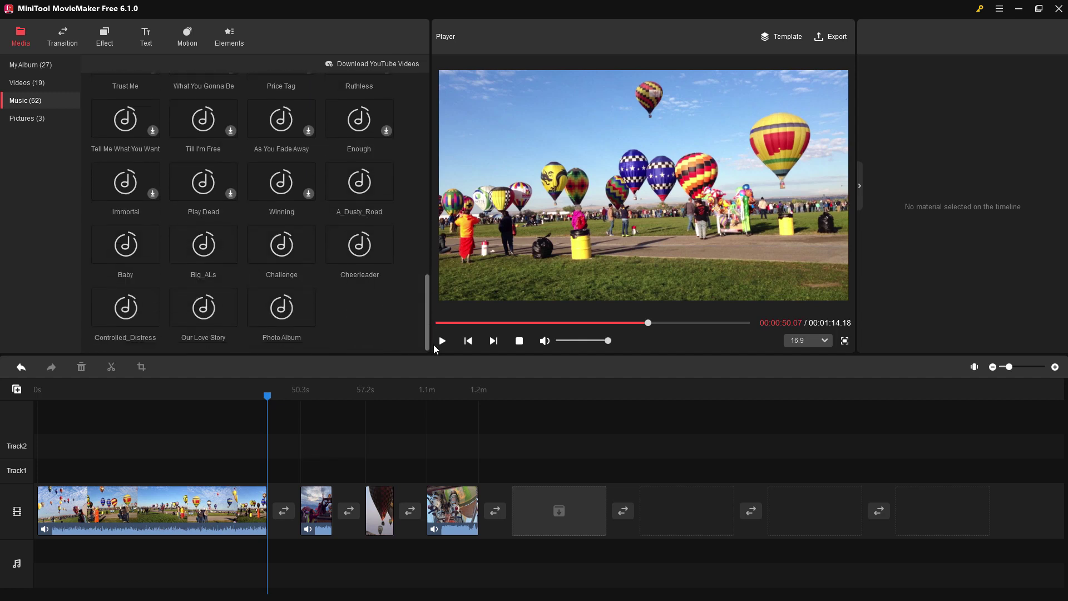
{"action": "left_click", "coordinate": [388, 250]}
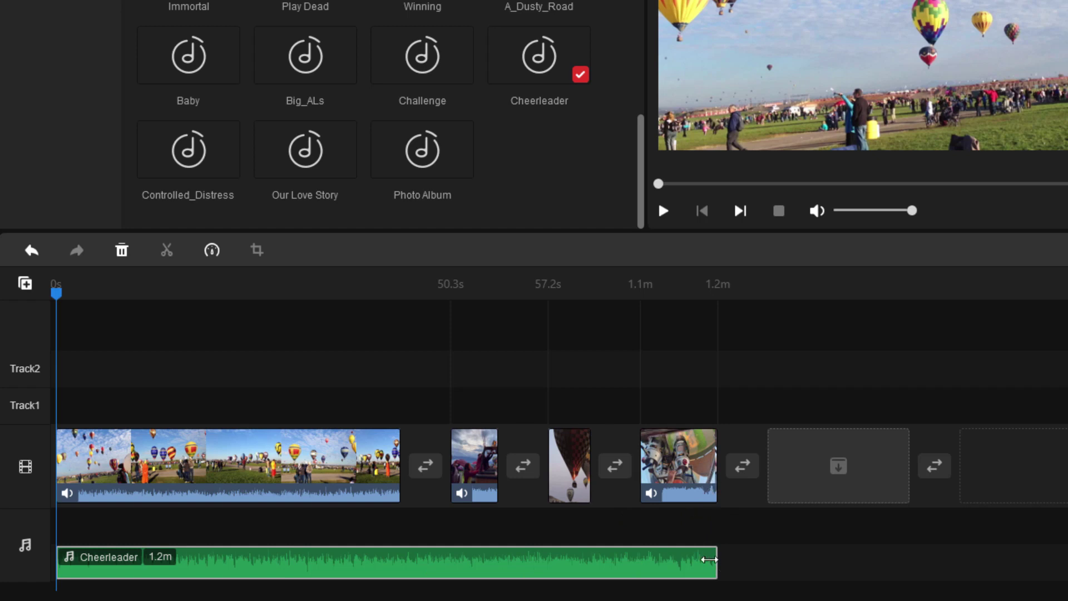
{"action": "left_click_drag", "start_coordinate": [708, 559], "coordinate": [401, 559]}
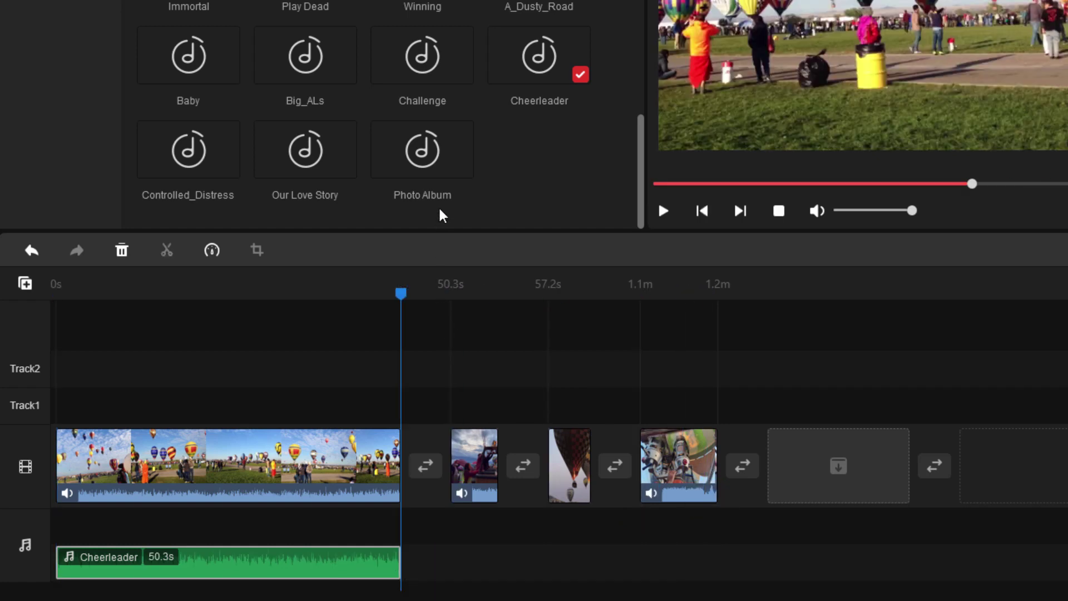
{"action": "left_click", "coordinate": [463, 168]}
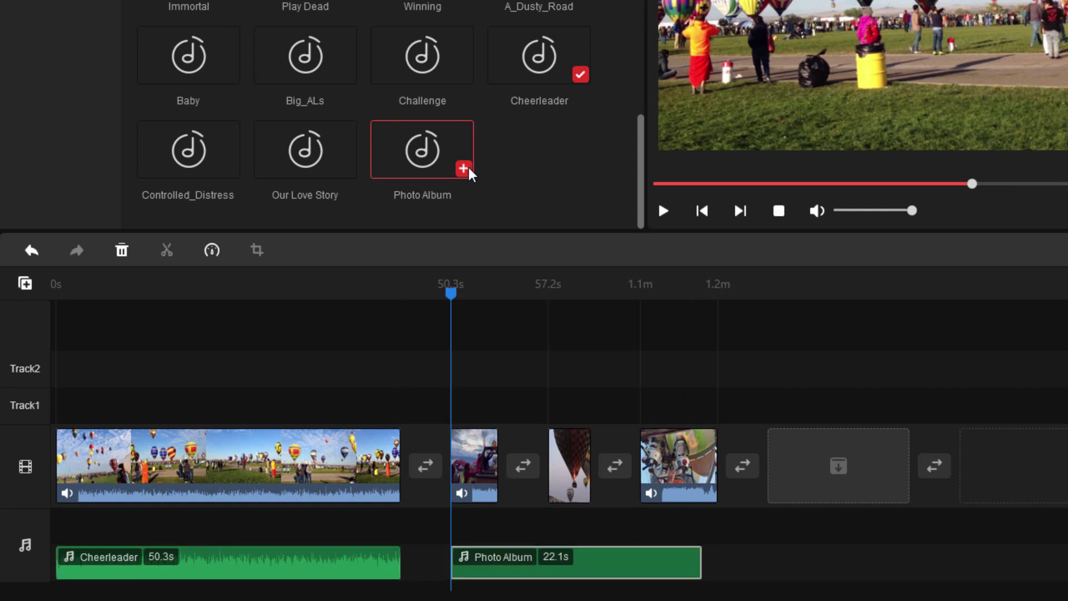
{"action": "left_click_drag", "start_coordinate": [515, 572], "coordinate": [492, 558]}
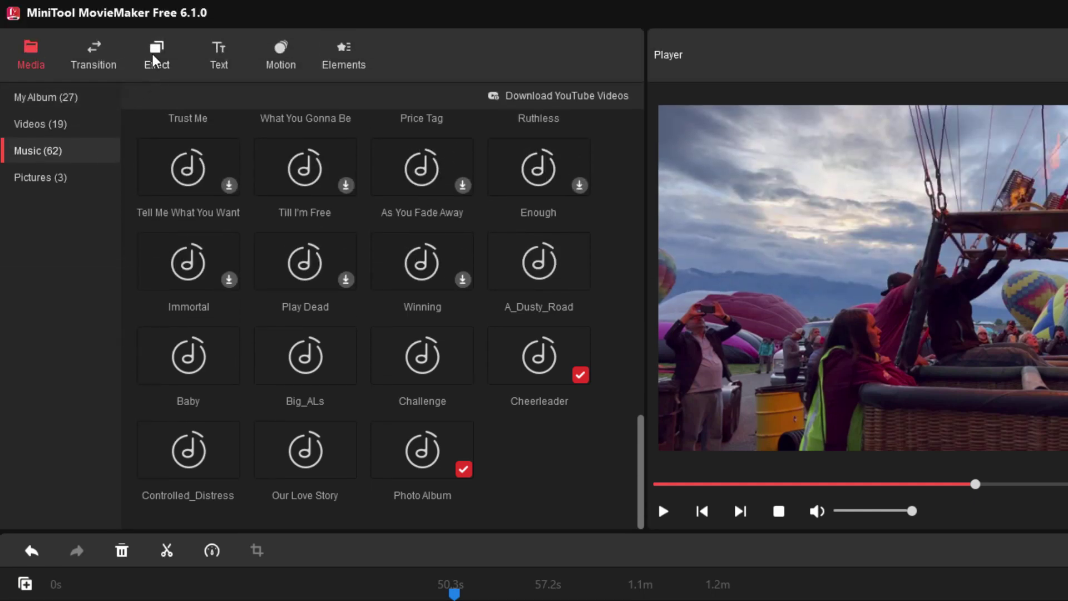
Bring up the Text title templates, undo the last change, and return the playhead to about 11 s
{"action": "left_click", "coordinate": [155, 60]}
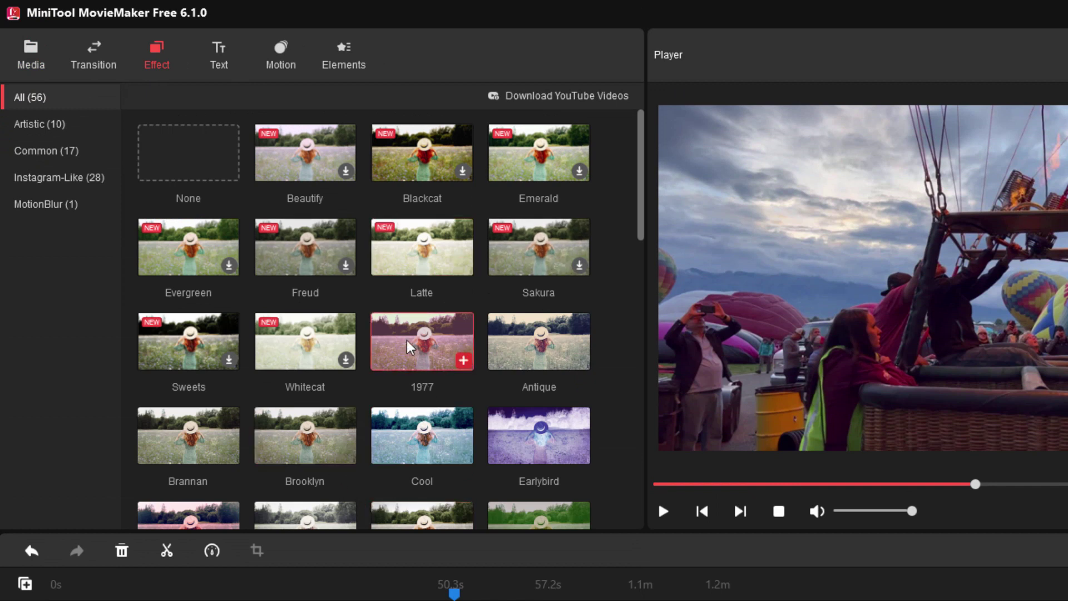
{"action": "left_click", "coordinate": [217, 67]}
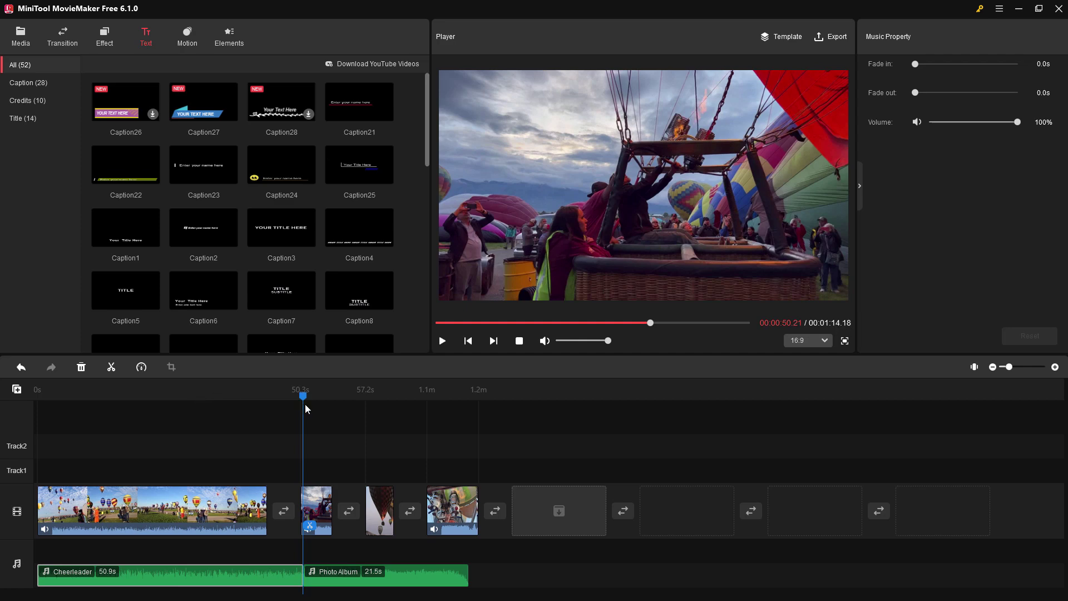
{"action": "left_click_drag", "start_coordinate": [301, 397], "coordinate": [139, 396]}
{"action": "key", "text": "ctrl+z"}
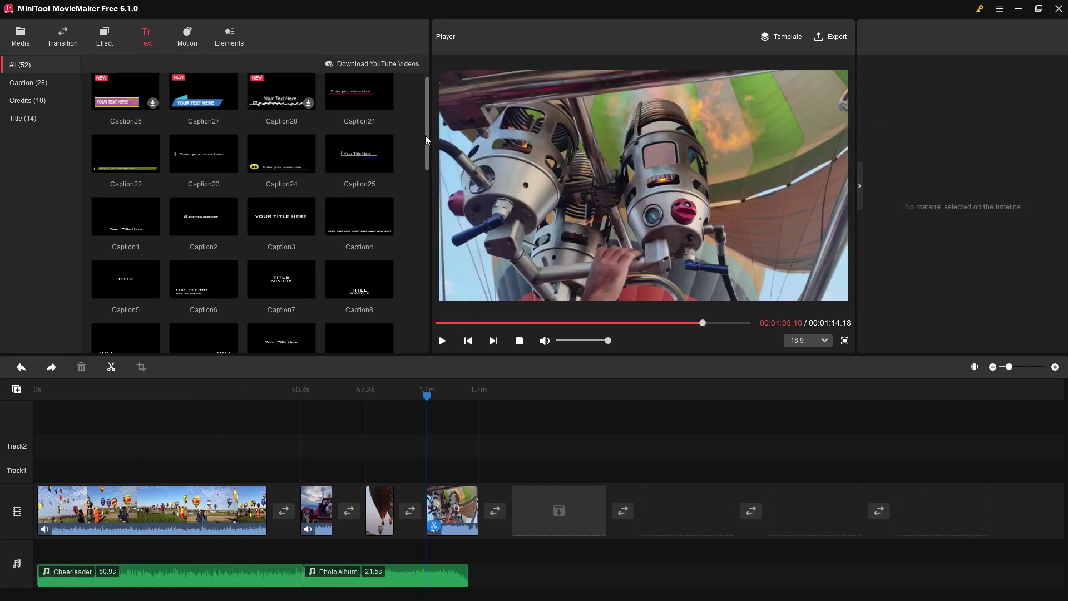
{"action": "scroll", "coordinate": [425, 137], "scroll_direction": "down", "scroll_amount": 1}
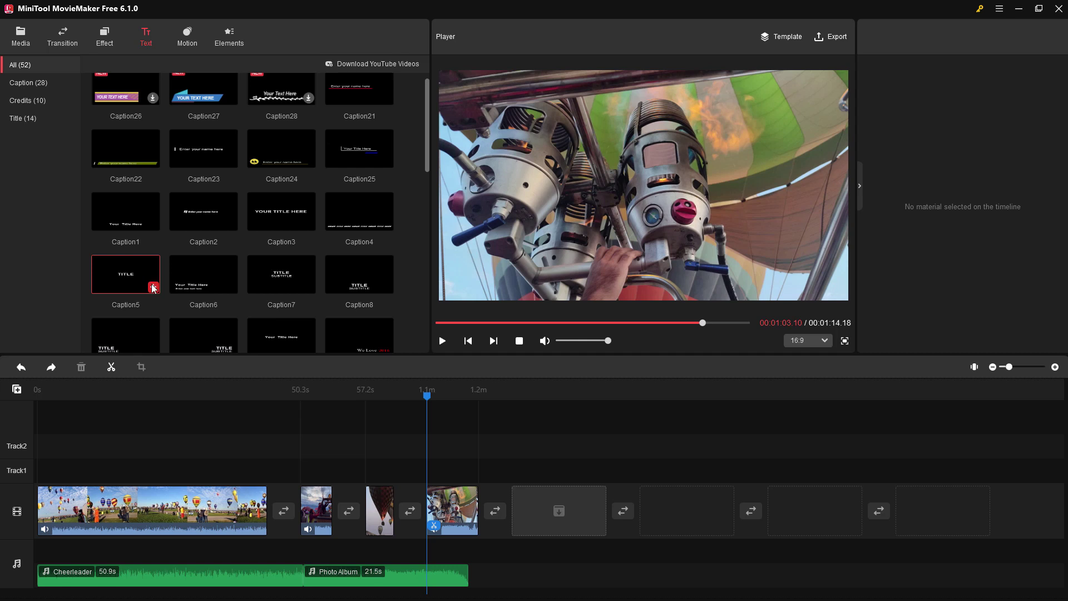
{"action": "left_click_drag", "start_coordinate": [423, 400], "coordinate": [89, 396]}
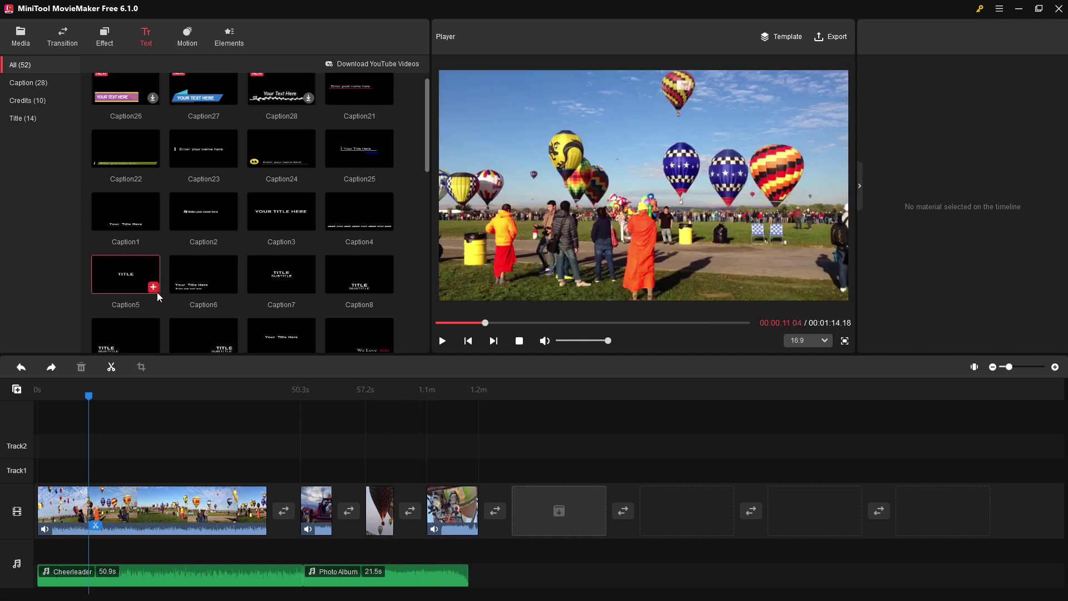
Add the Caption5 title at 11 s and replace TITLE with 'Hot Air Balloons'
{"action": "left_click", "coordinate": [153, 289]}
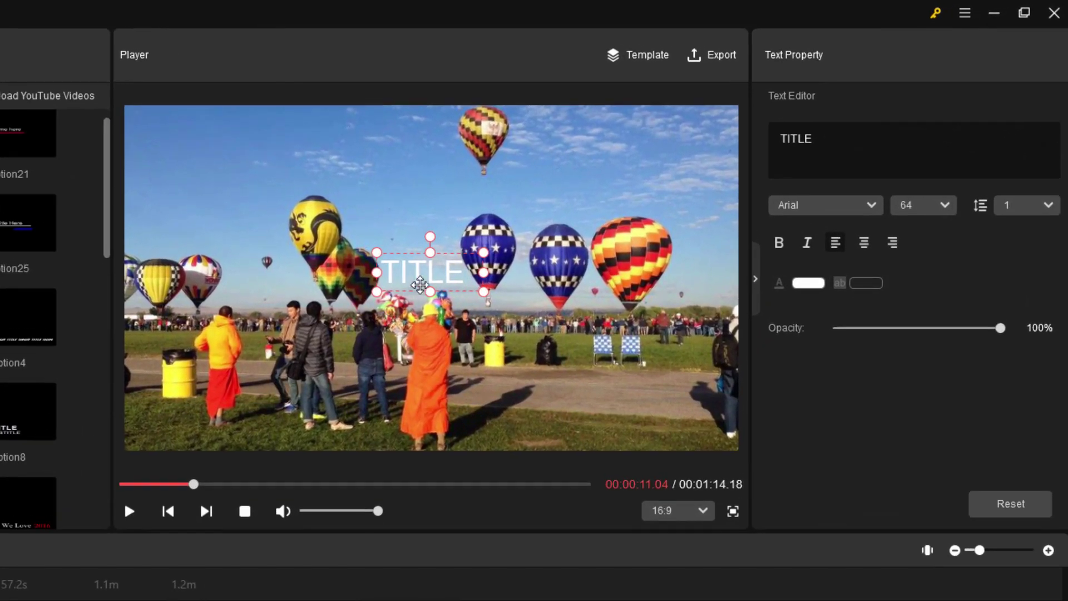
{"action": "left_click_drag", "start_coordinate": [420, 285], "coordinate": [236, 171]}
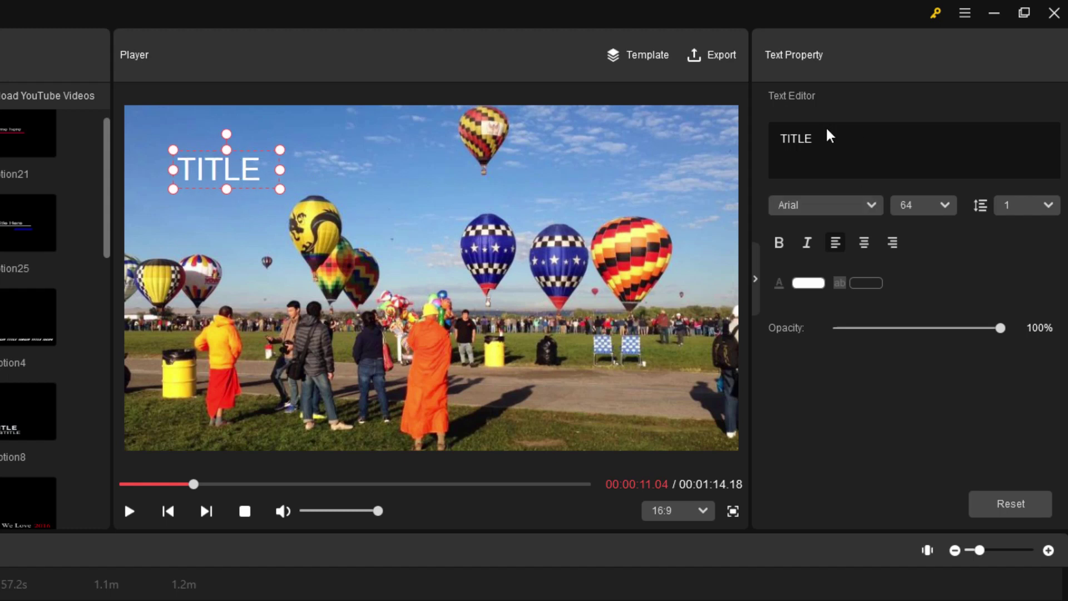
{"action": "left_click_drag", "start_coordinate": [831, 138], "coordinate": [713, 149]}
{"action": "type", "text": "Hot Air Balloons"}
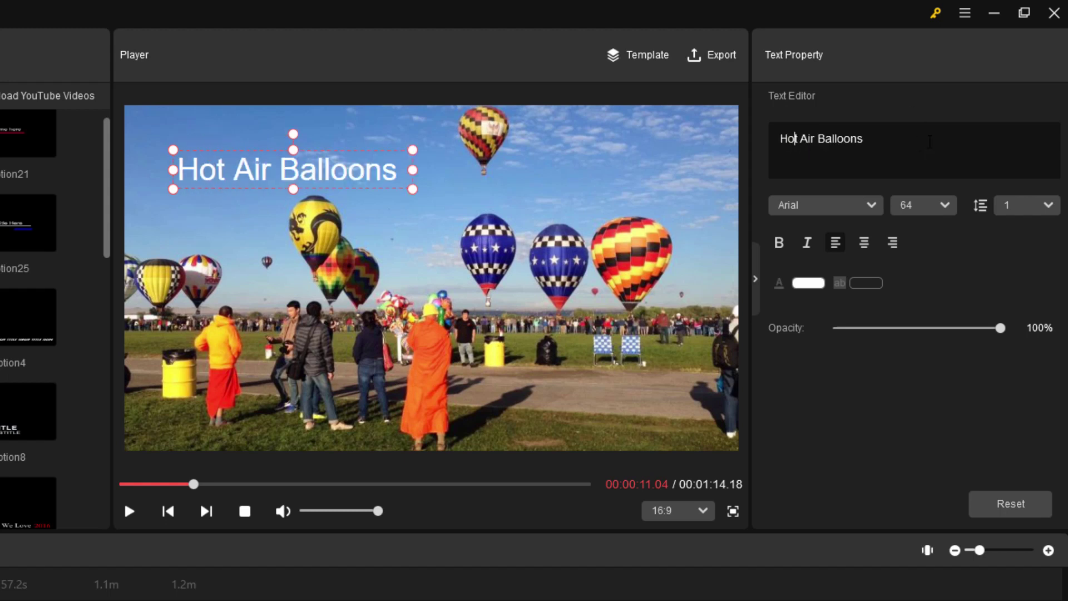
Set the title font to Bernard MT, keeping size 64 and line spacing 1
{"action": "left_click", "coordinate": [874, 206]}
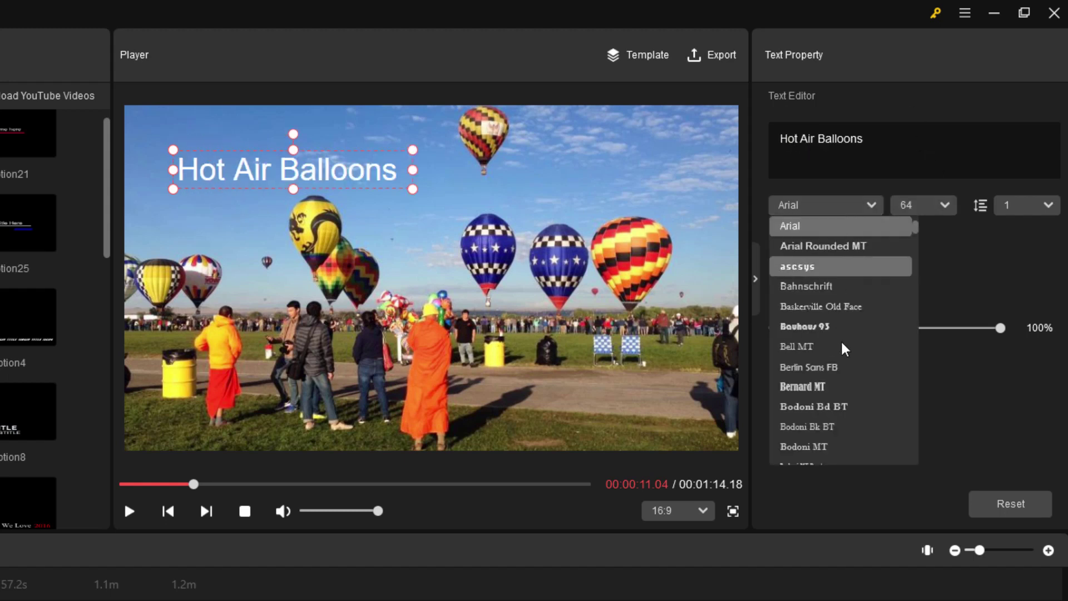
{"action": "left_click", "coordinate": [840, 389]}
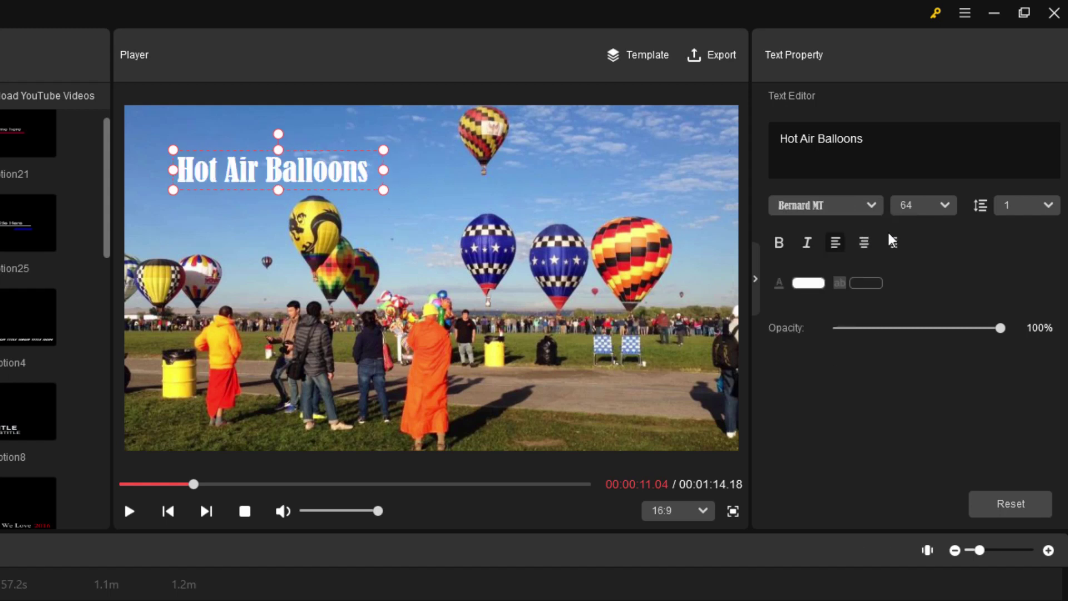
{"action": "left_click", "coordinate": [946, 209]}
{"action": "left_click", "coordinate": [946, 211]}
{"action": "left_click", "coordinate": [1049, 205]}
{"action": "left_click", "coordinate": [1049, 205]}
Give the white title a dark blue background and nudge it up-left
{"action": "left_click", "coordinate": [812, 283]}
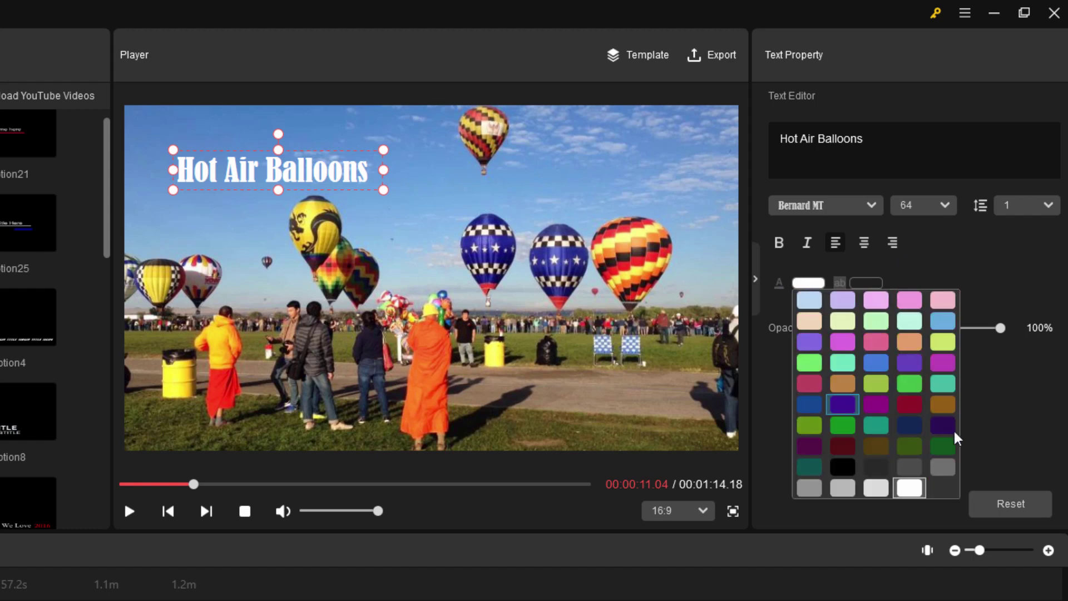
{"action": "left_click", "coordinate": [987, 281]}
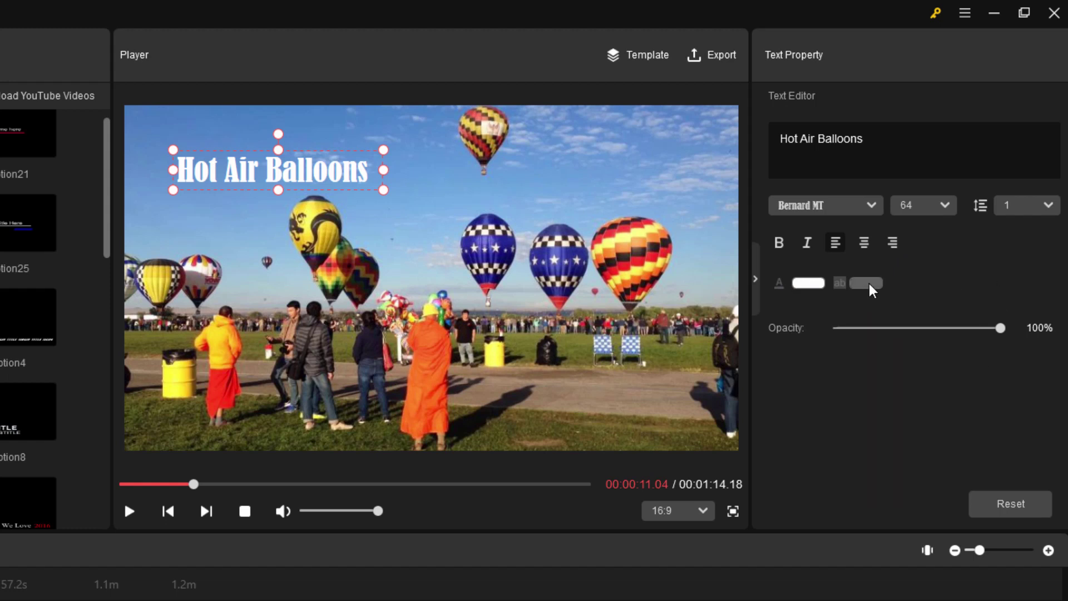
{"action": "left_click", "coordinate": [870, 284]}
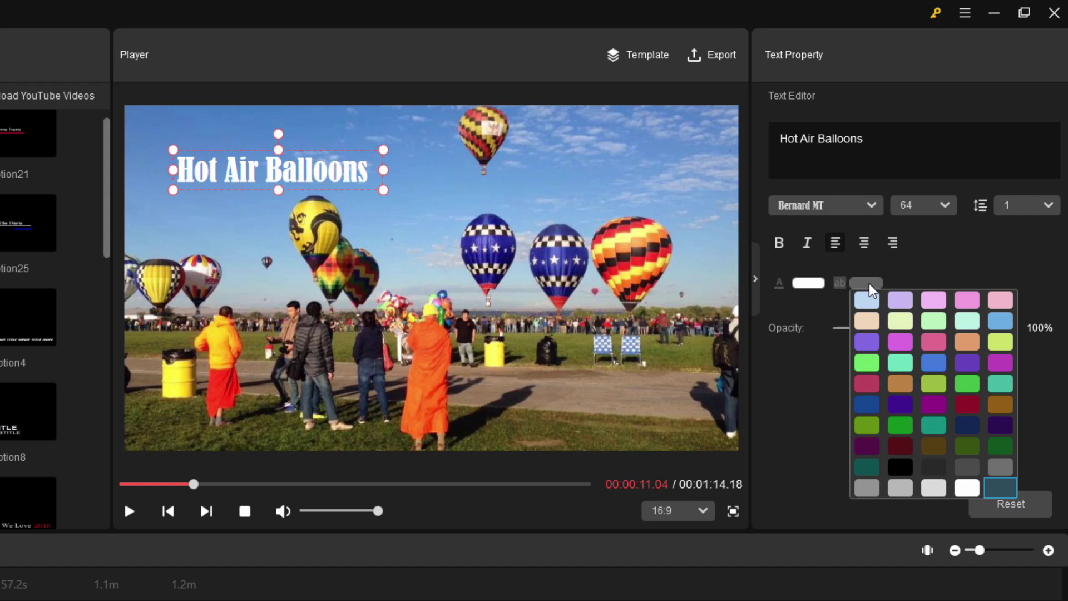
{"action": "left_click", "coordinate": [868, 405]}
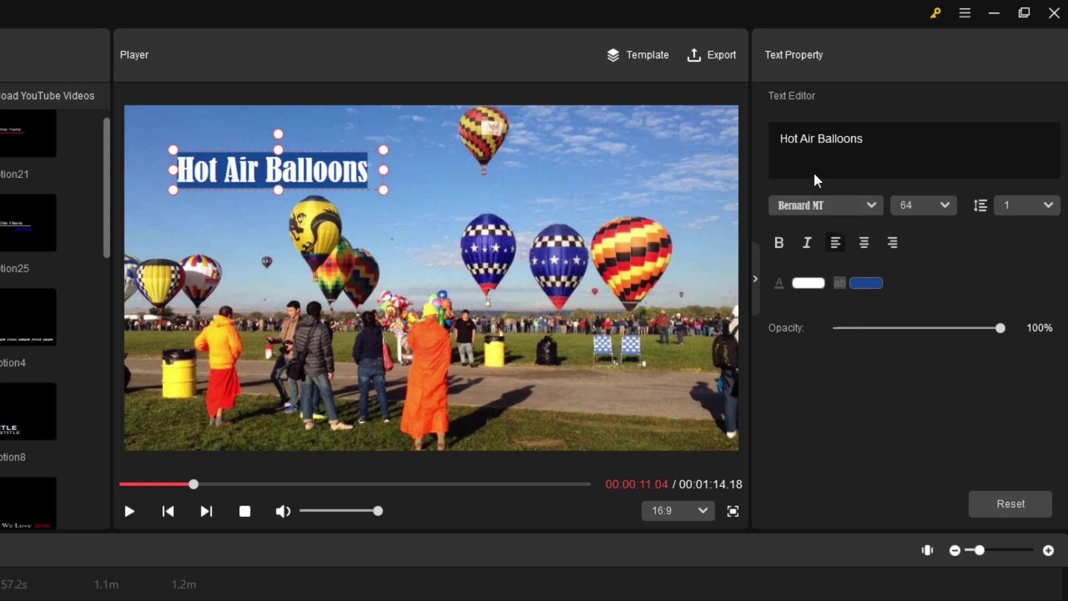
{"action": "left_click", "coordinate": [781, 139]}
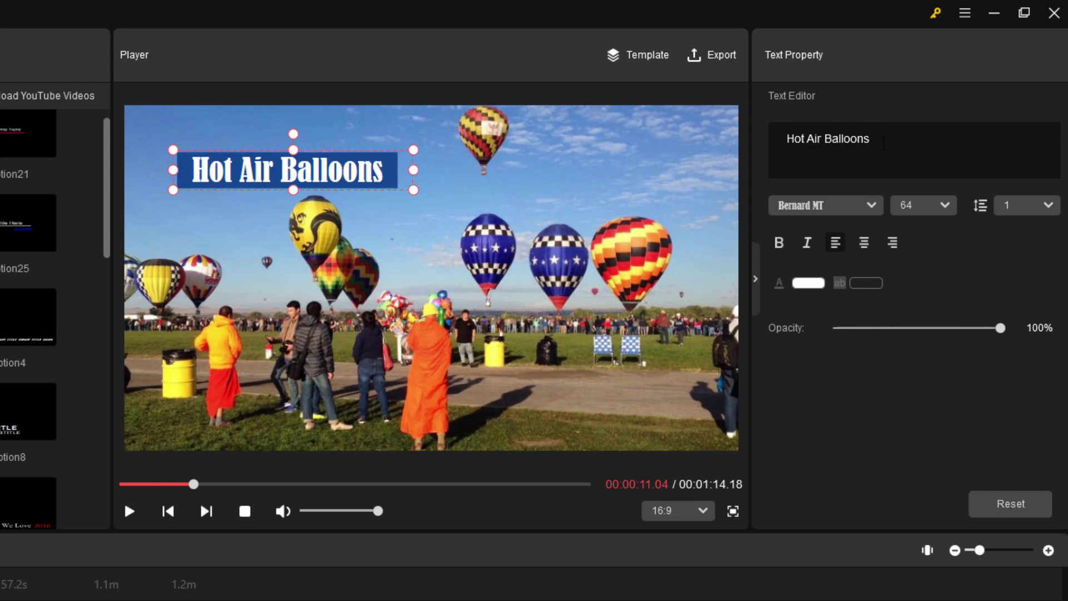
{"action": "mouse_move", "coordinate": [359, 173]}
{"action": "left_mouse_down"}
{"action": "mouse_move", "coordinate": [319, 163]}
{"action": "mouse_move", "coordinate": [341, 144]}
{"action": "mouse_move", "coordinate": [349, 164]}
{"action": "left_mouse_up"}
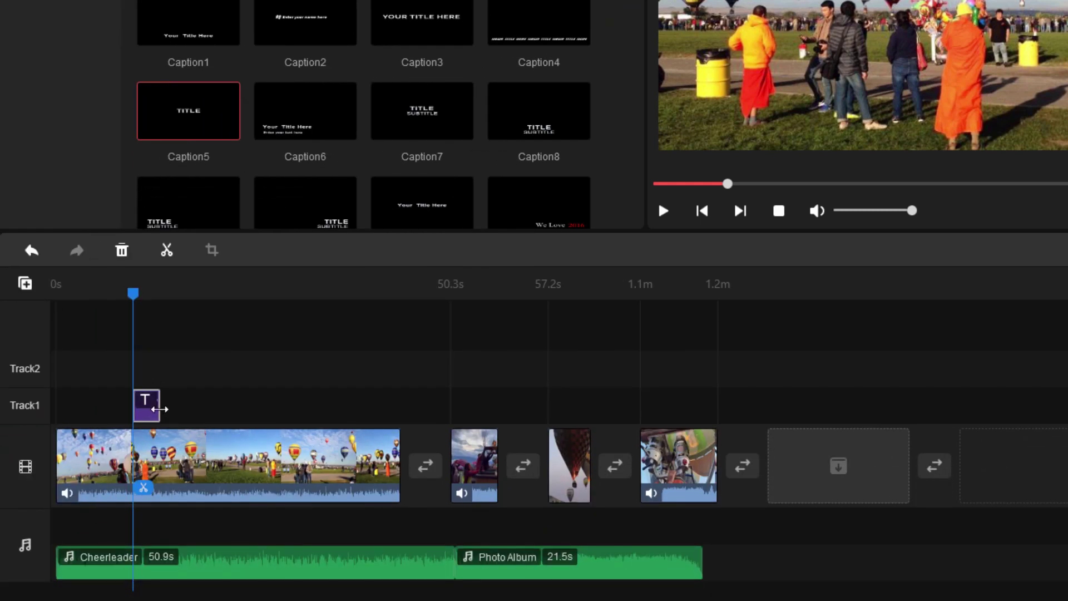
Trim the Caption5 balloon title clip and add a Caption27 'YOUR TEXT HERE' banner at about 22 seconds
{"action": "left_click_drag", "start_coordinate": [160, 409], "coordinate": [246, 405]}
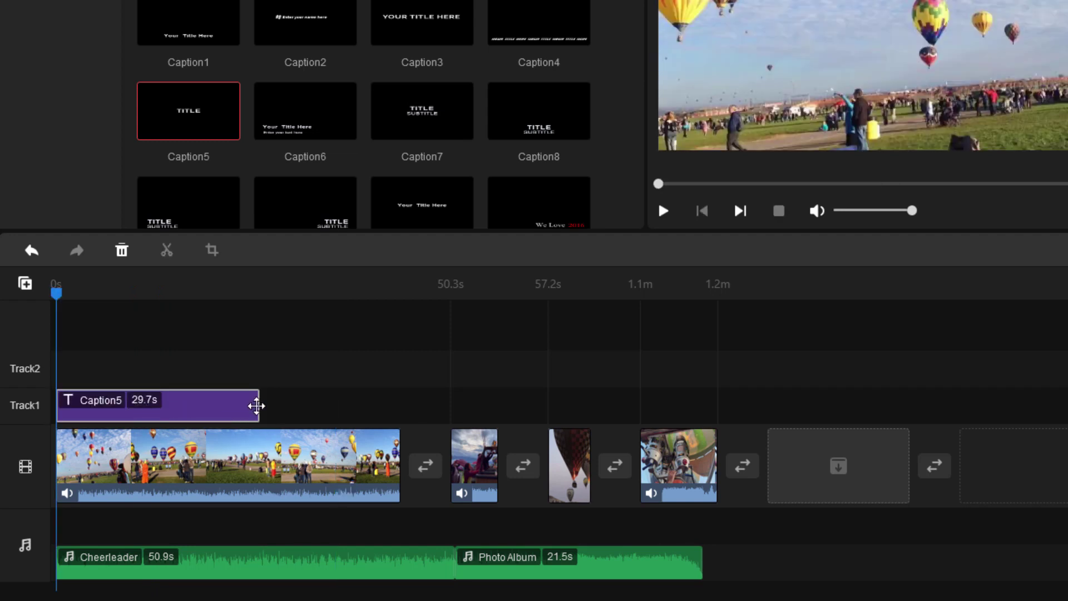
{"action": "left_click_drag", "start_coordinate": [259, 405], "coordinate": [134, 406]}
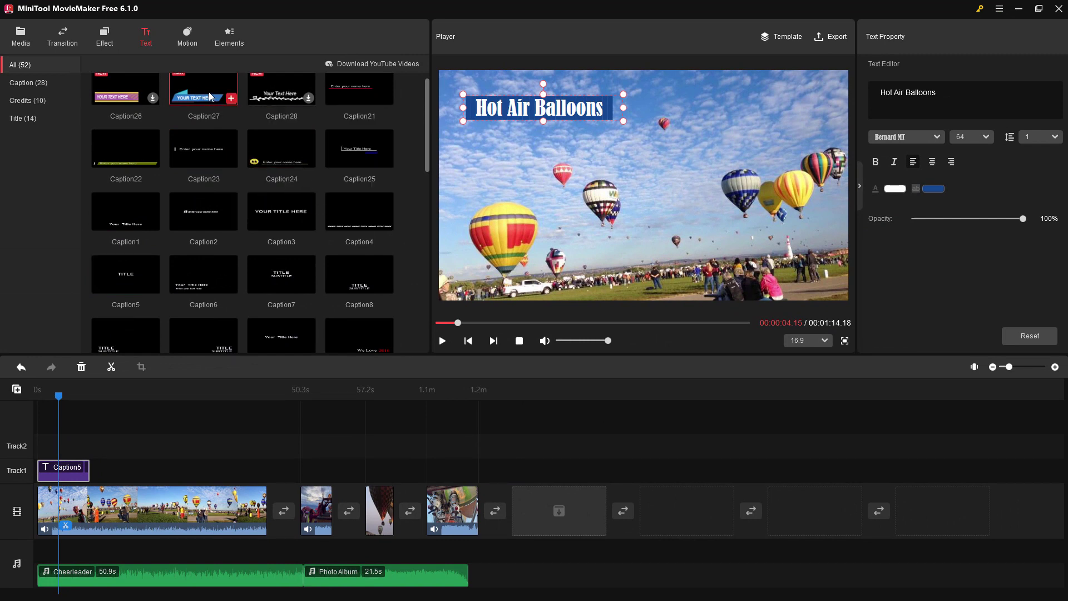
{"action": "mouse_move", "coordinate": [210, 97]}
{"action": "left_click_drag", "start_coordinate": [59, 395], "coordinate": [139, 396]}
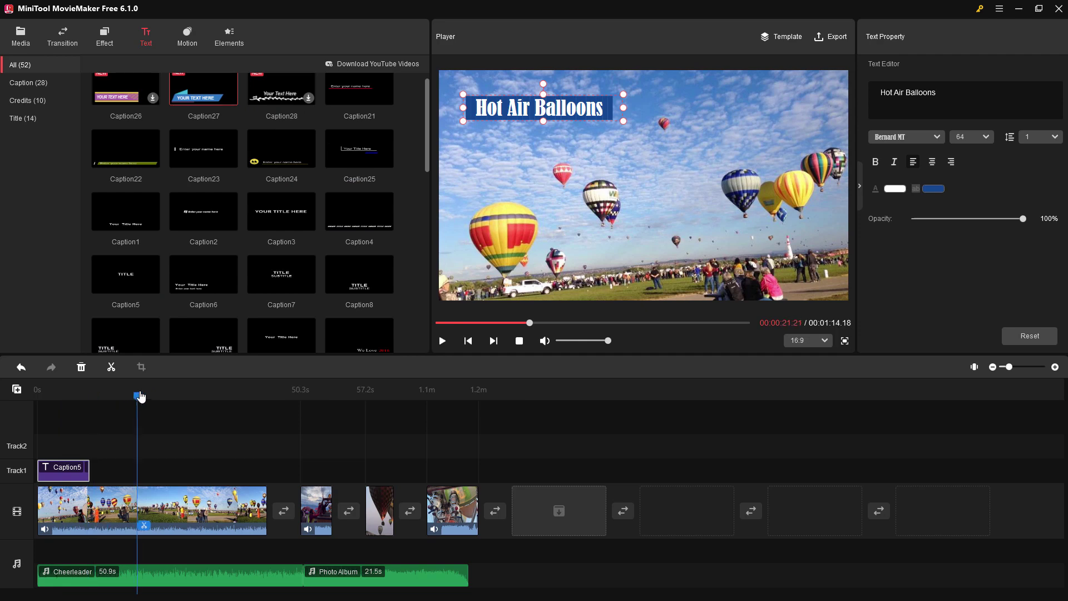
{"action": "left_click", "coordinate": [232, 102]}
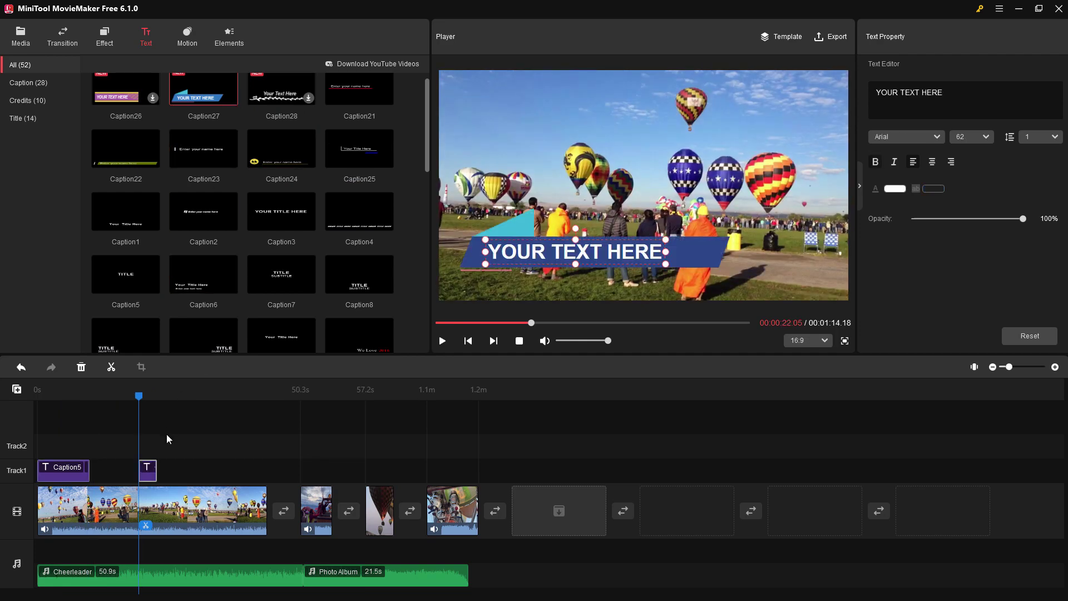
{"action": "left_click_drag", "start_coordinate": [157, 472], "coordinate": [185, 472]}
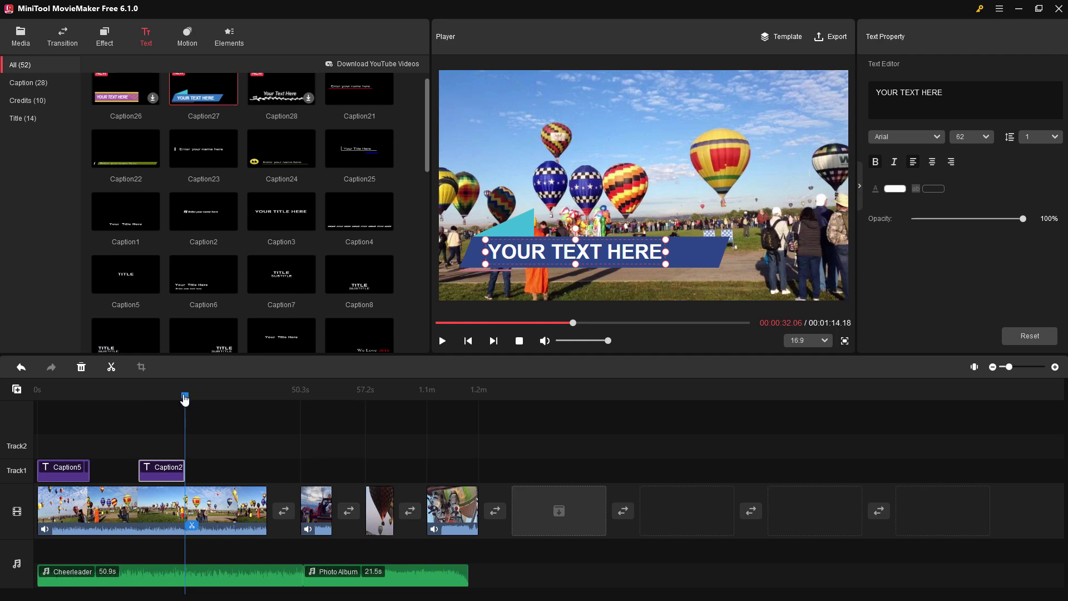
{"action": "left_click_drag", "start_coordinate": [184, 399], "coordinate": [144, 399]}
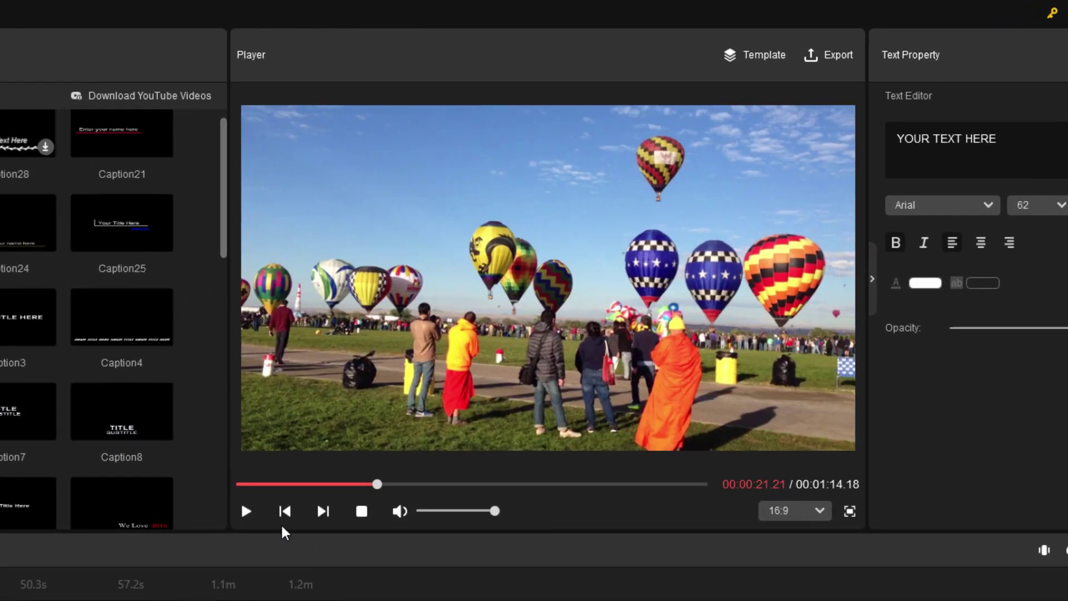
{"action": "left_click", "coordinate": [246, 510]}
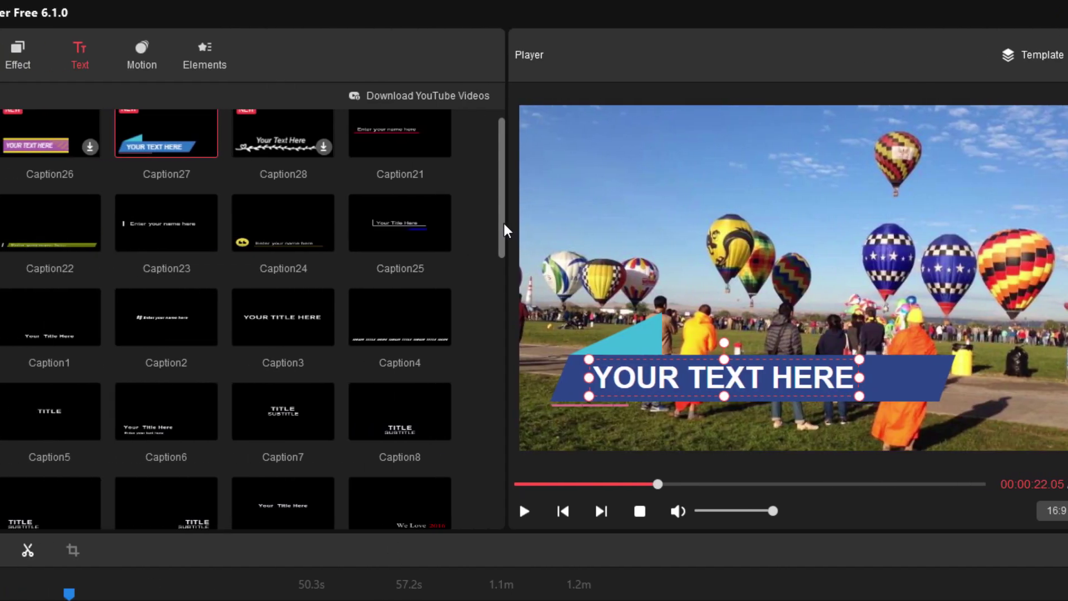
Add the Title7 'Your text here' title card at about 1.2 minutes and preview its animation
{"action": "left_click_drag", "start_coordinate": [223, 229], "coordinate": [235, 477]}
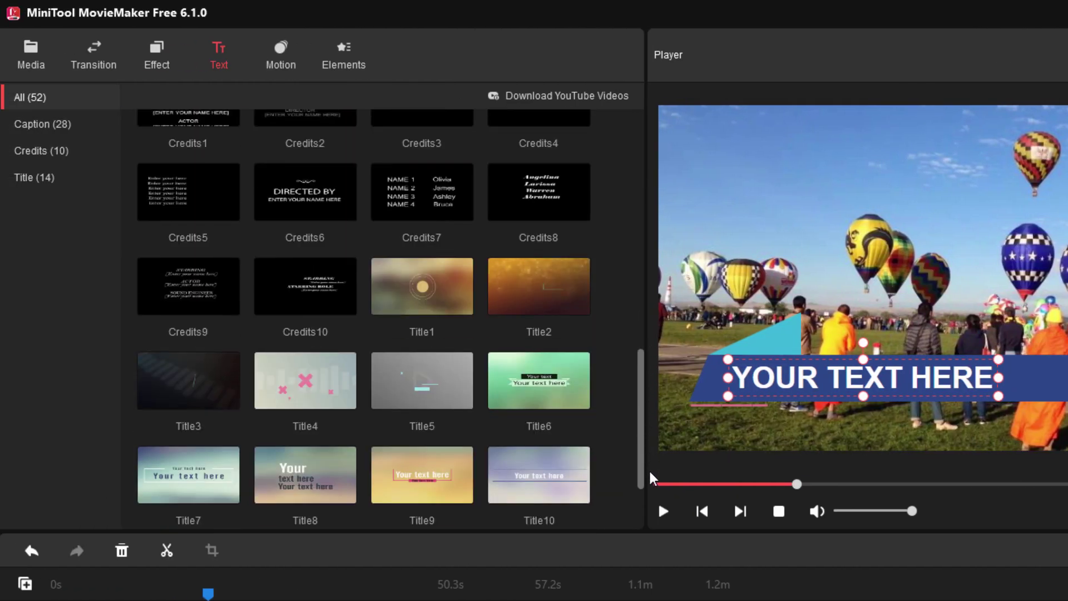
{"action": "left_click_drag", "start_coordinate": [652, 476], "coordinate": [651, 515]}
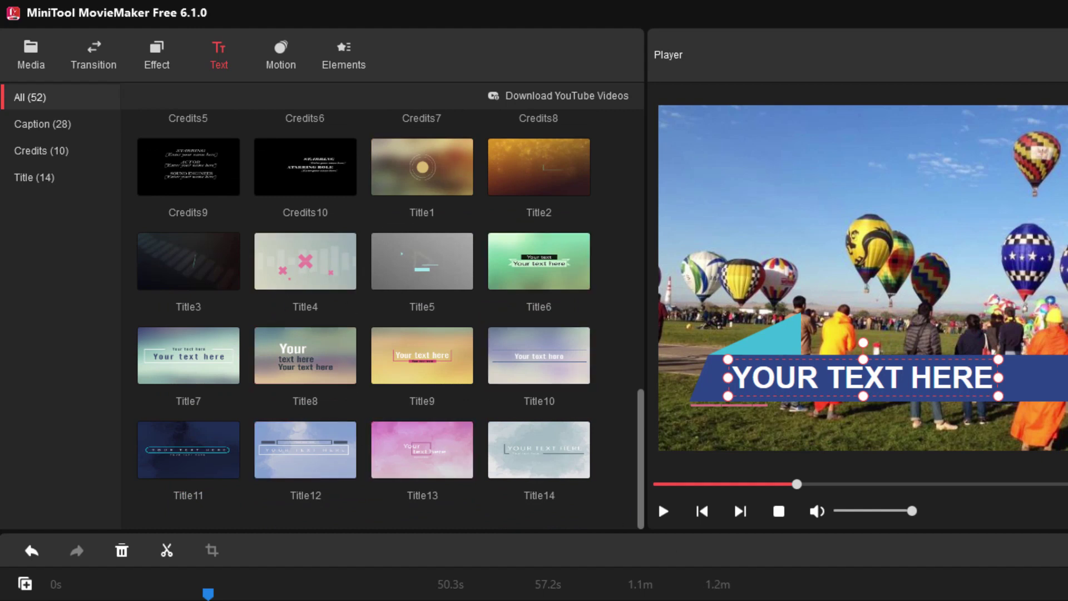
{"action": "mouse_move", "coordinate": [227, 369]}
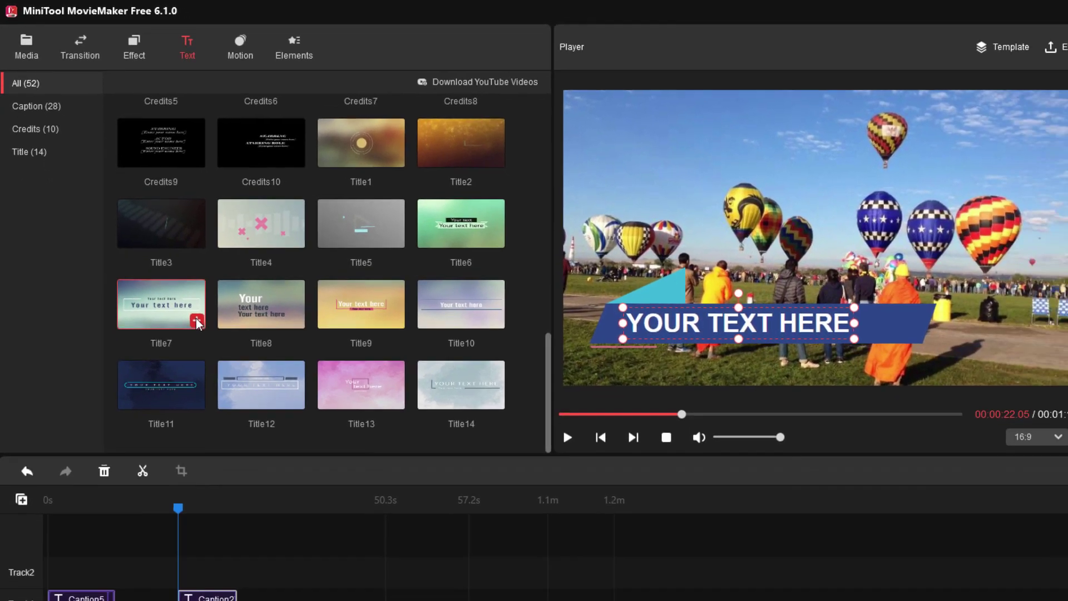
{"action": "left_click", "coordinate": [197, 321]}
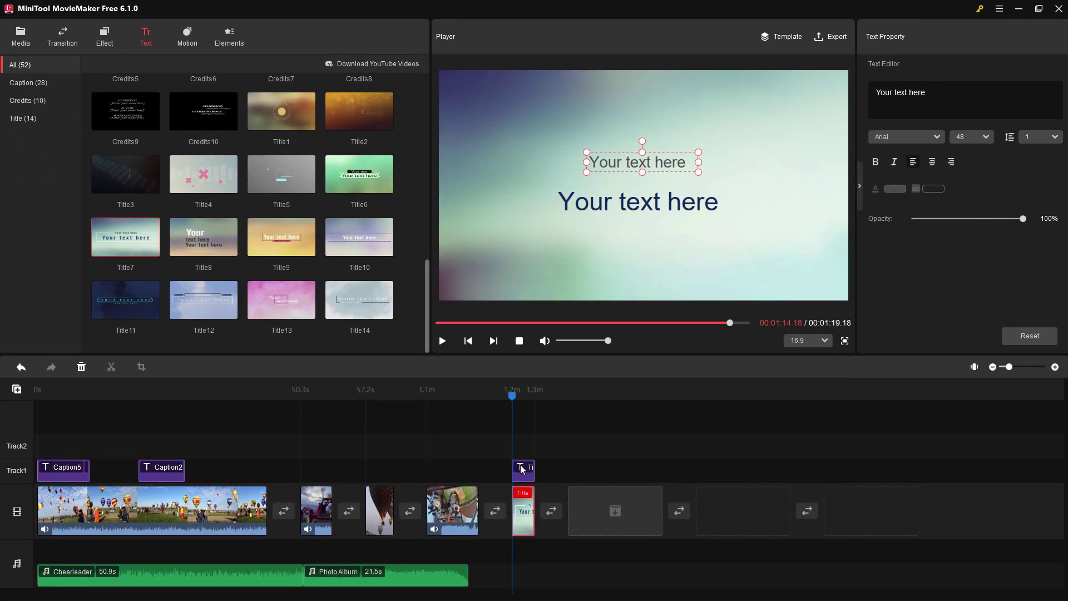
{"action": "left_click", "coordinate": [522, 474]}
{"action": "left_click", "coordinate": [444, 341]}
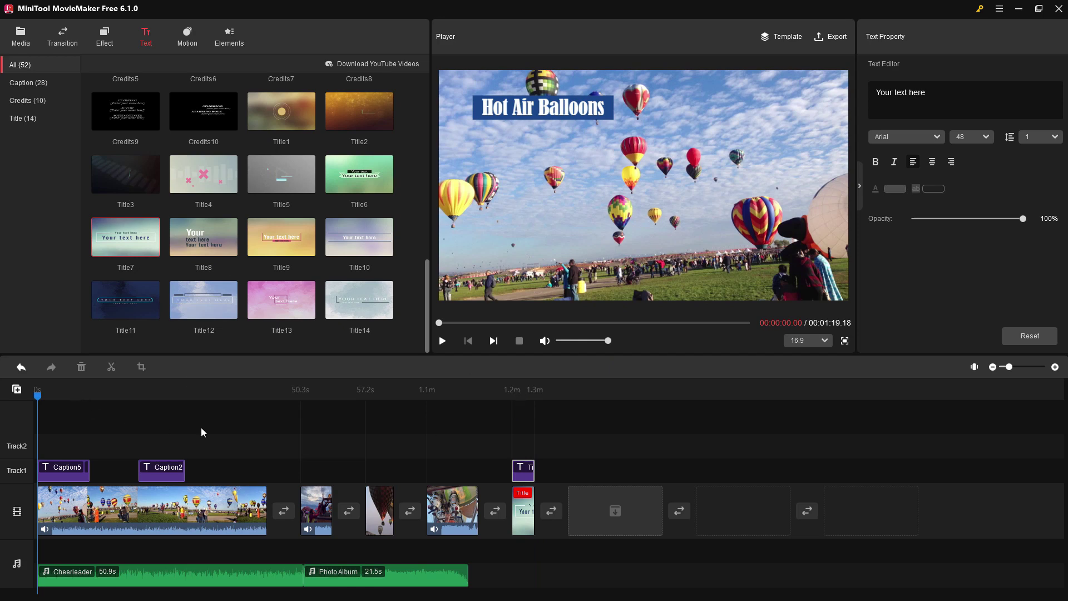
Place the Social media 15 heart LIKE sticker at the lower left around 38 seconds and preview it
{"action": "left_click_drag", "start_coordinate": [37, 395], "coordinate": [215, 394]}
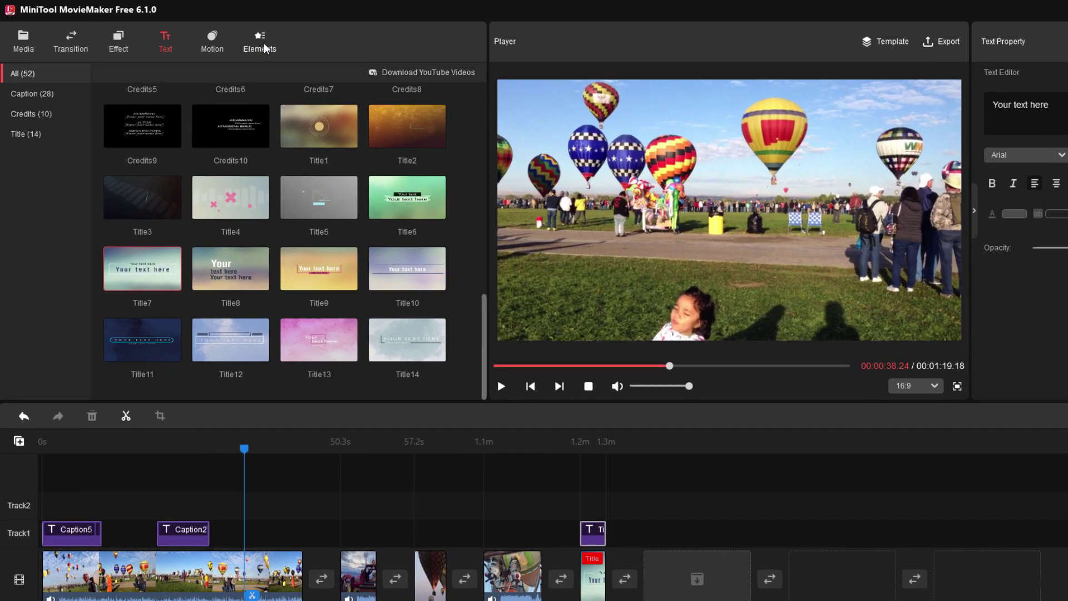
{"action": "left_click", "coordinate": [264, 49]}
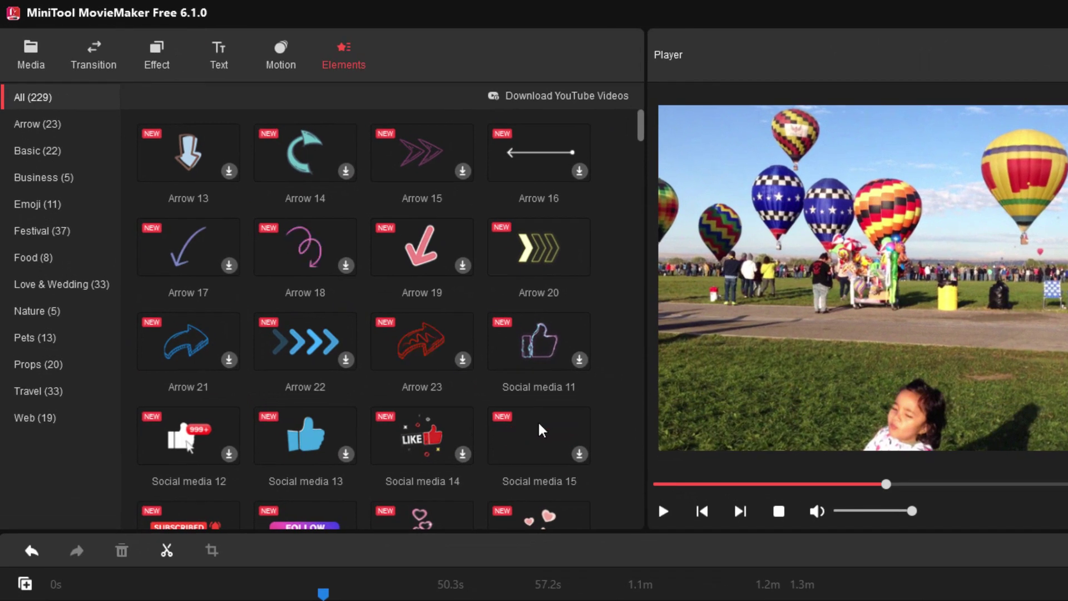
{"action": "mouse_move", "coordinate": [527, 263]}
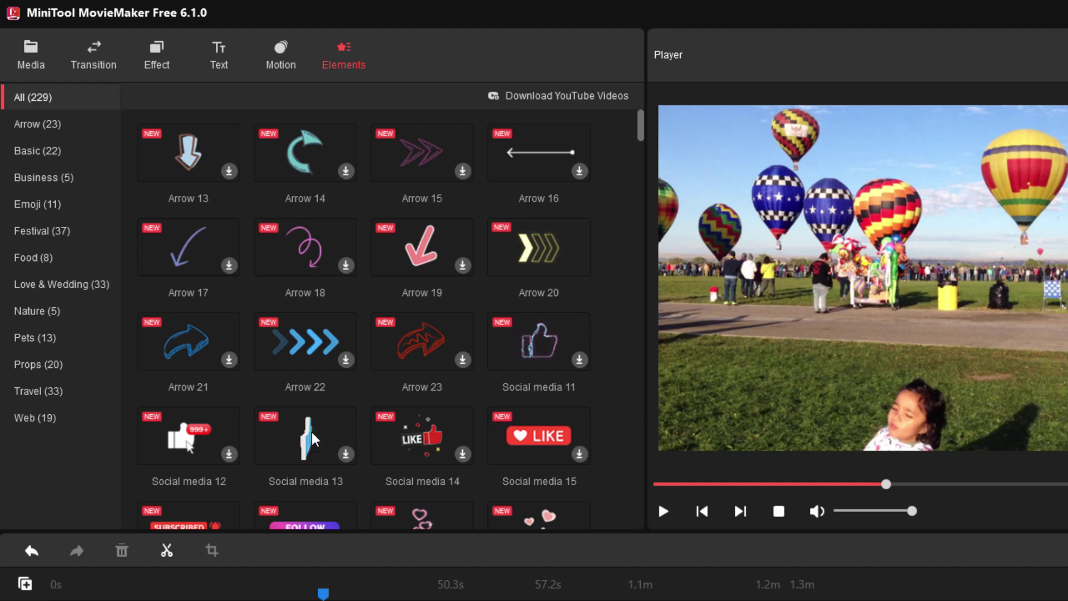
{"action": "scroll", "coordinate": [644, 133], "scroll_direction": "down", "scroll_amount": 3}
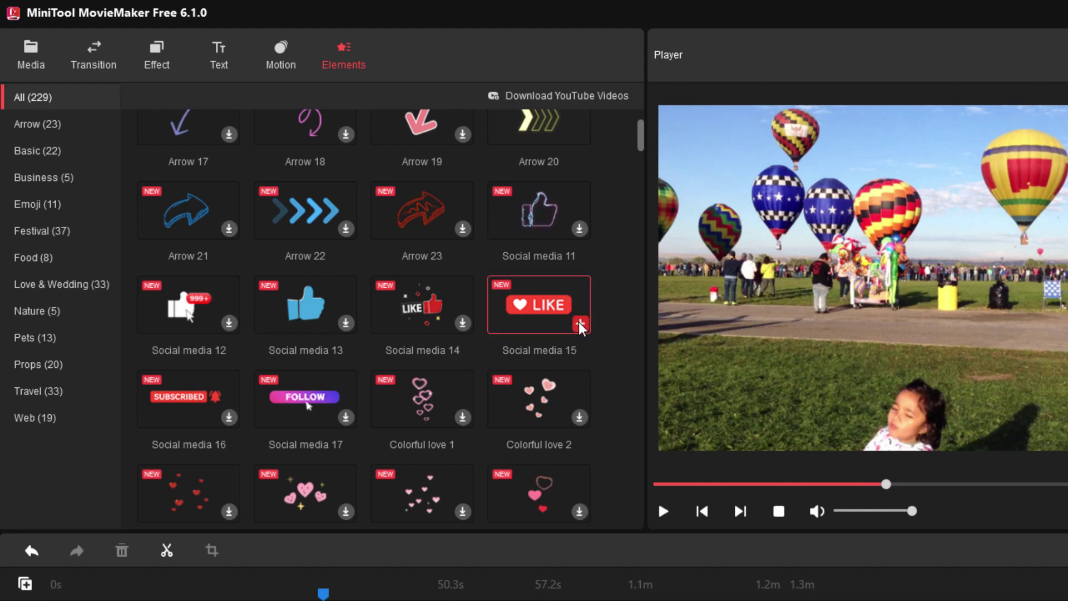
{"action": "left_click", "coordinate": [580, 326]}
{"action": "left_click_drag", "start_coordinate": [1001, 291], "coordinate": [786, 409]}
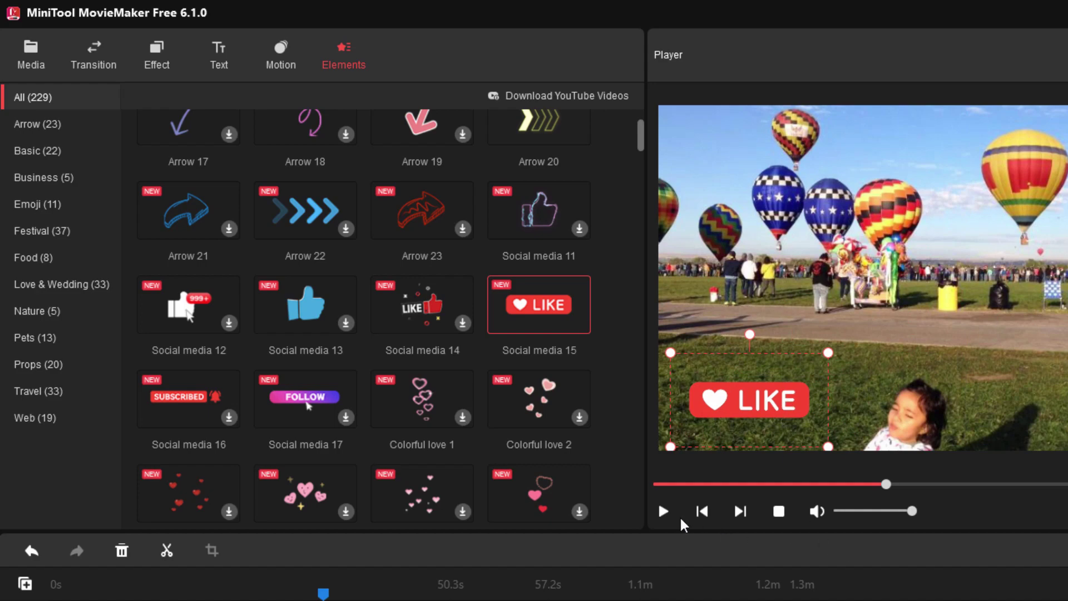
{"action": "left_click", "coordinate": [663, 511]}
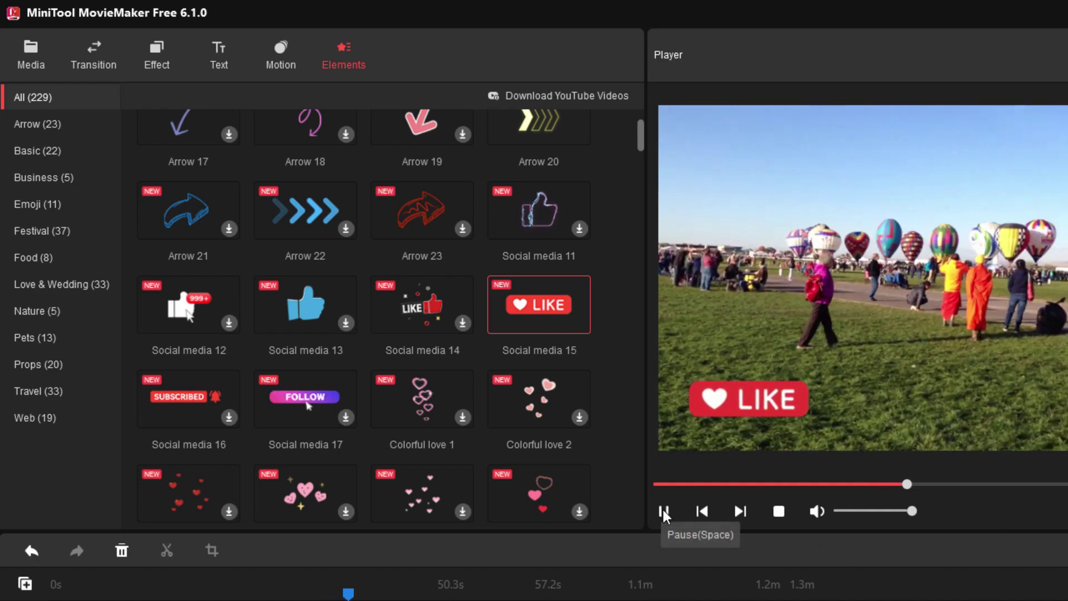
{"action": "left_click", "coordinate": [663, 510]}
{"action": "left_click", "coordinate": [803, 398]}
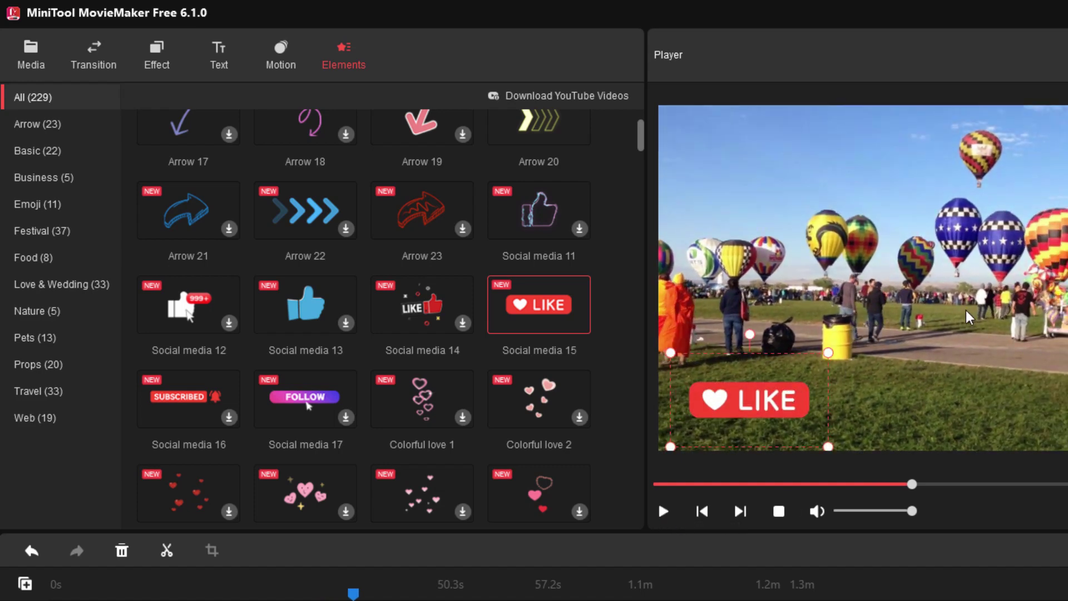
{"action": "left_click", "coordinate": [157, 56]}
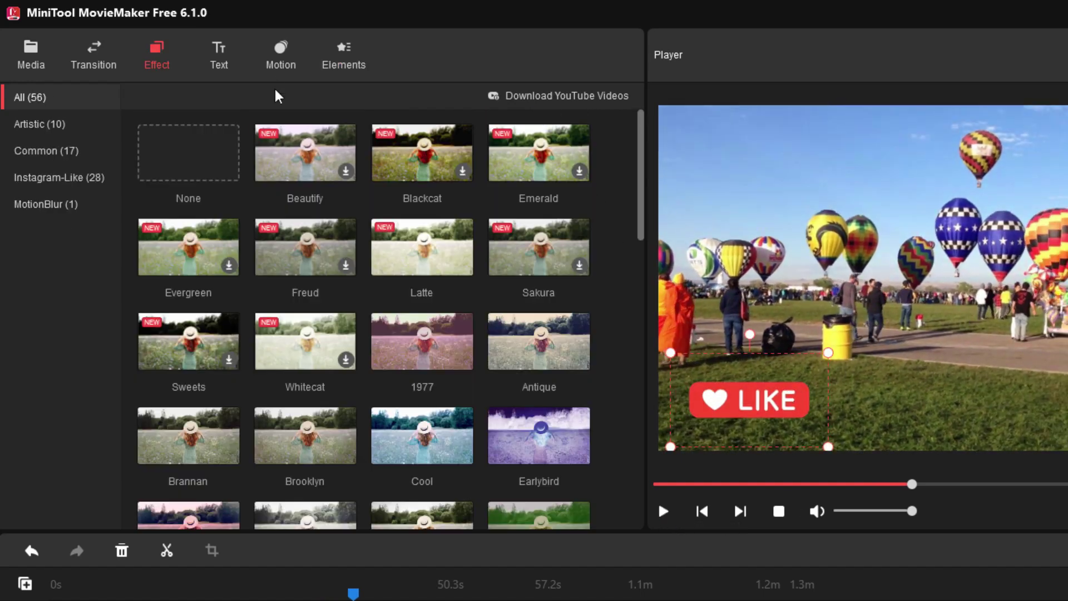
{"action": "left_click", "coordinate": [280, 55]}
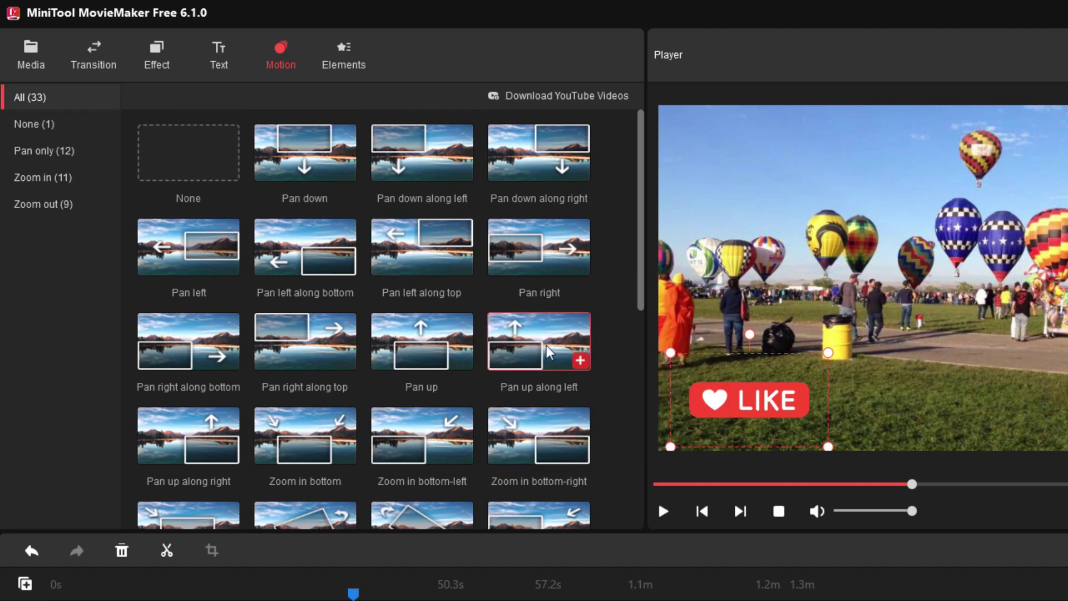
{"action": "mouse_move", "coordinate": [546, 346]}
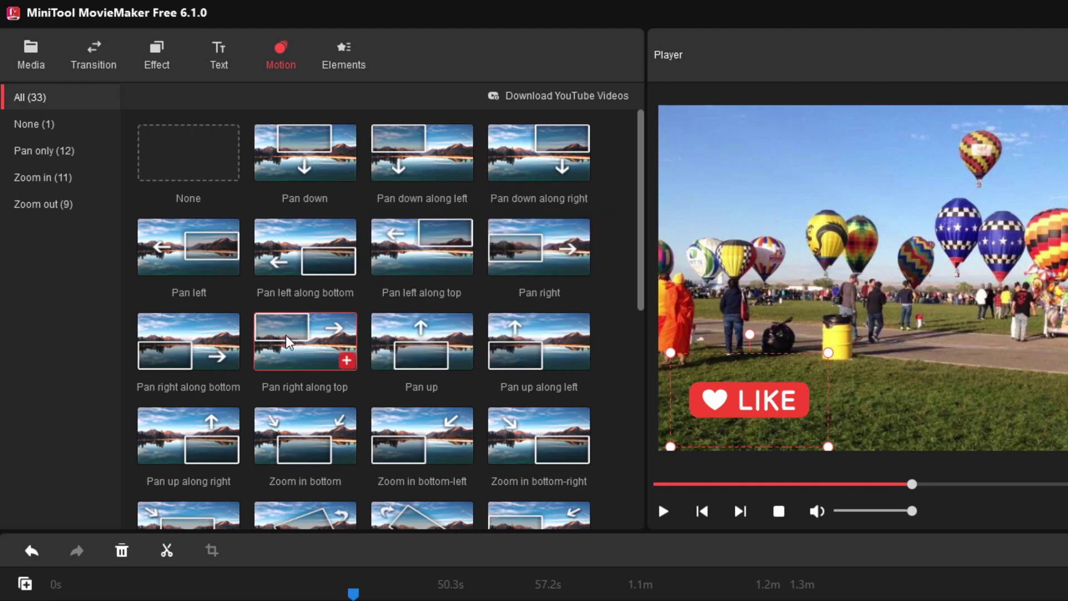
{"action": "mouse_move", "coordinate": [288, 340]}
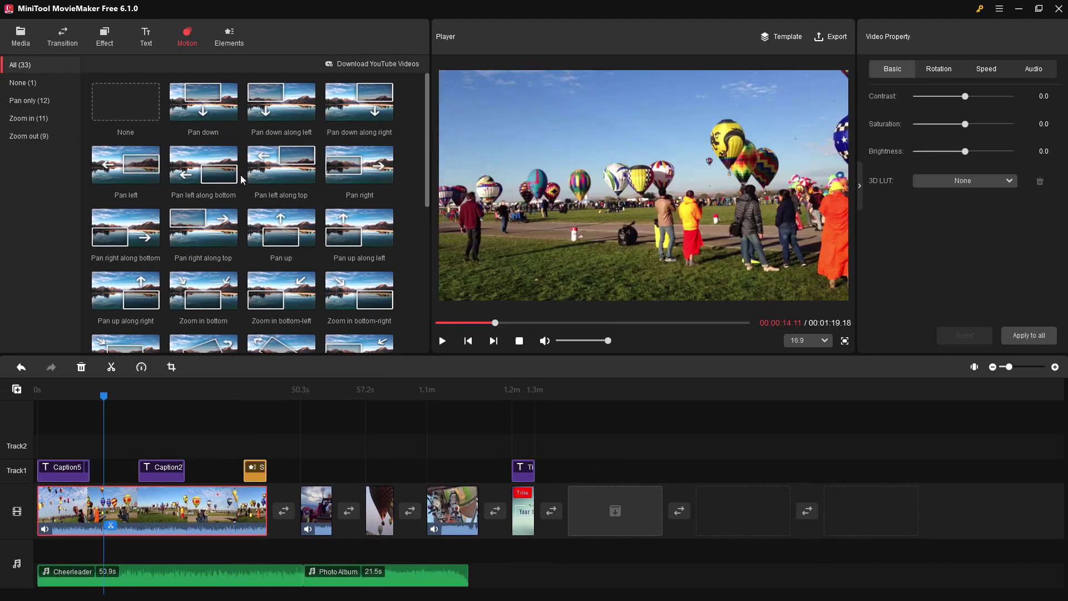
{"action": "left_click_drag", "start_coordinate": [109, 401], "coordinate": [86, 400]}
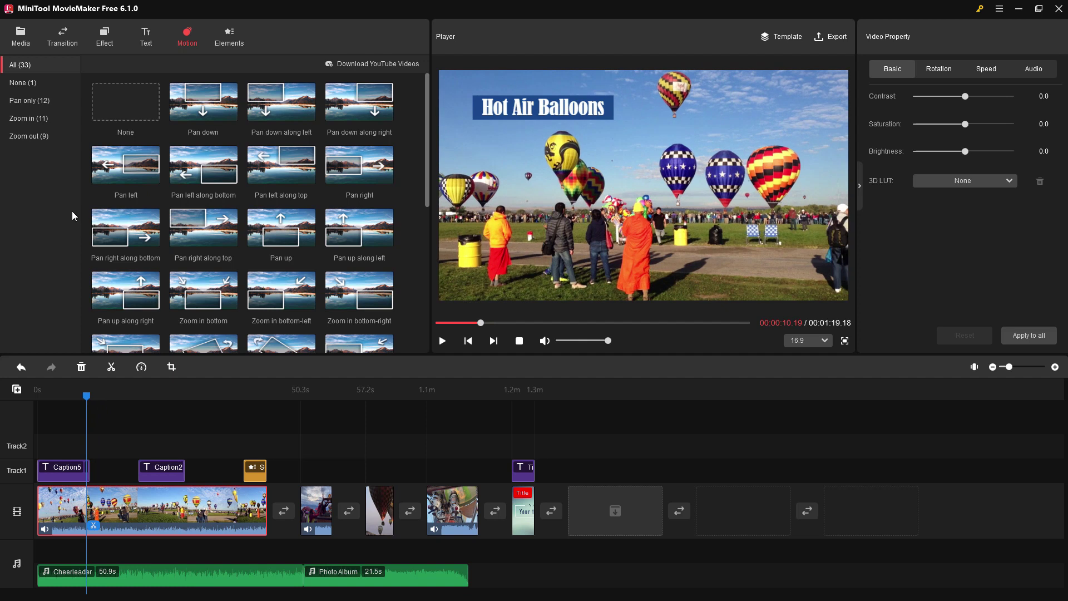
Add the bali-1775007 sunset picture, extend it to 10.6 s and apply Pan up motion
{"action": "left_click", "coordinate": [26, 39]}
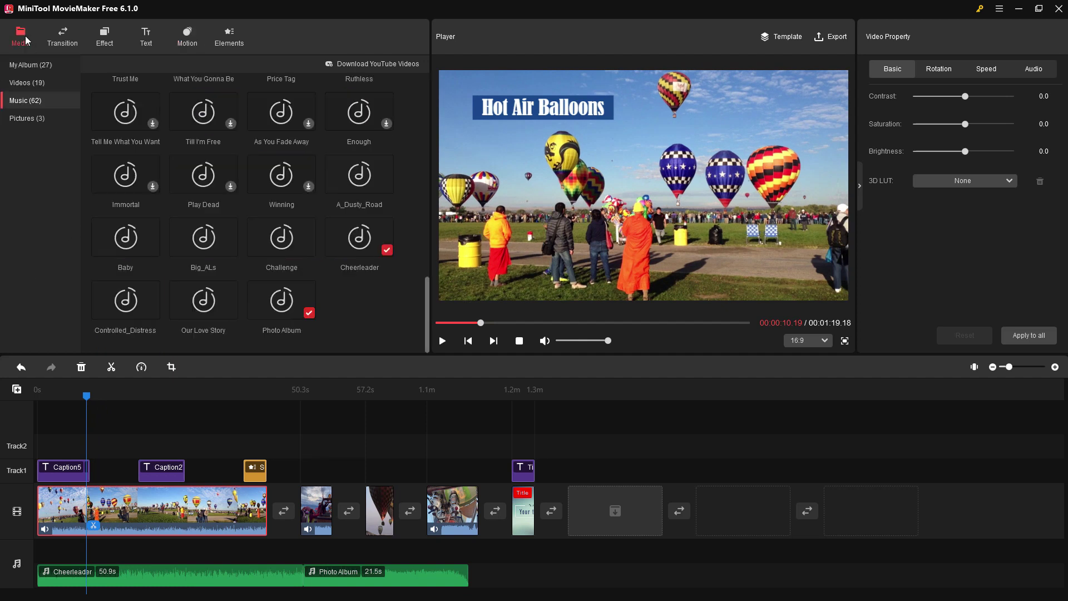
{"action": "left_click", "coordinate": [36, 122]}
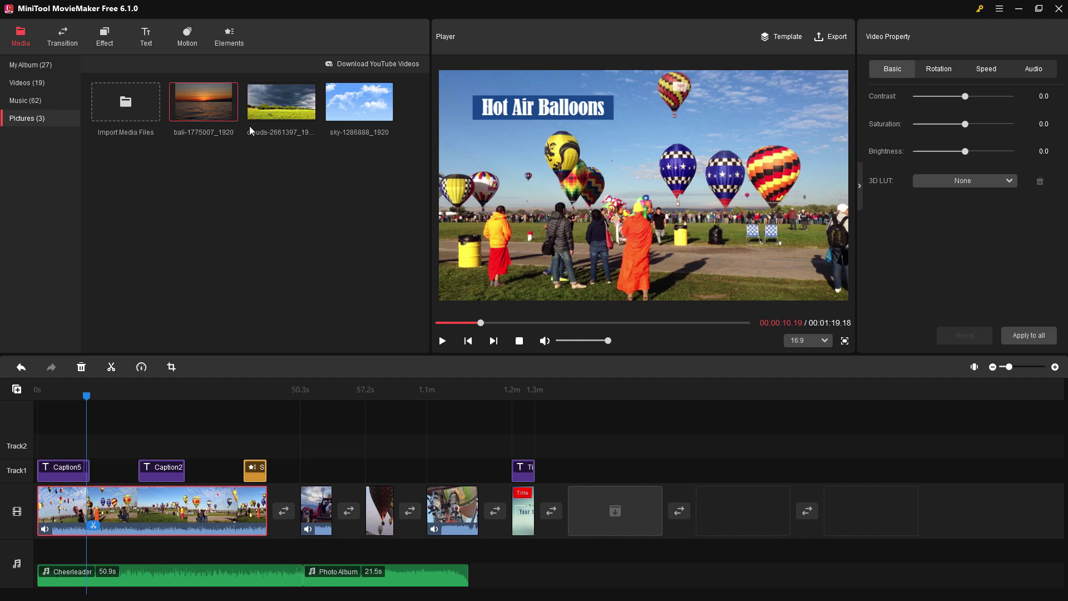
{"action": "left_click", "coordinate": [231, 115]}
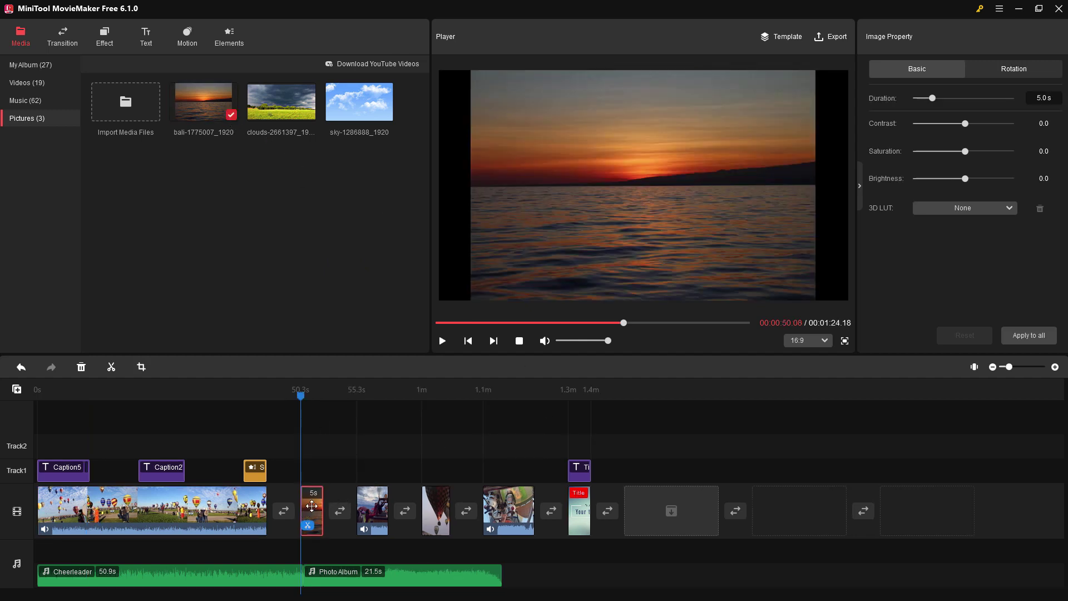
{"action": "left_click_drag", "start_coordinate": [322, 506], "coordinate": [350, 506]}
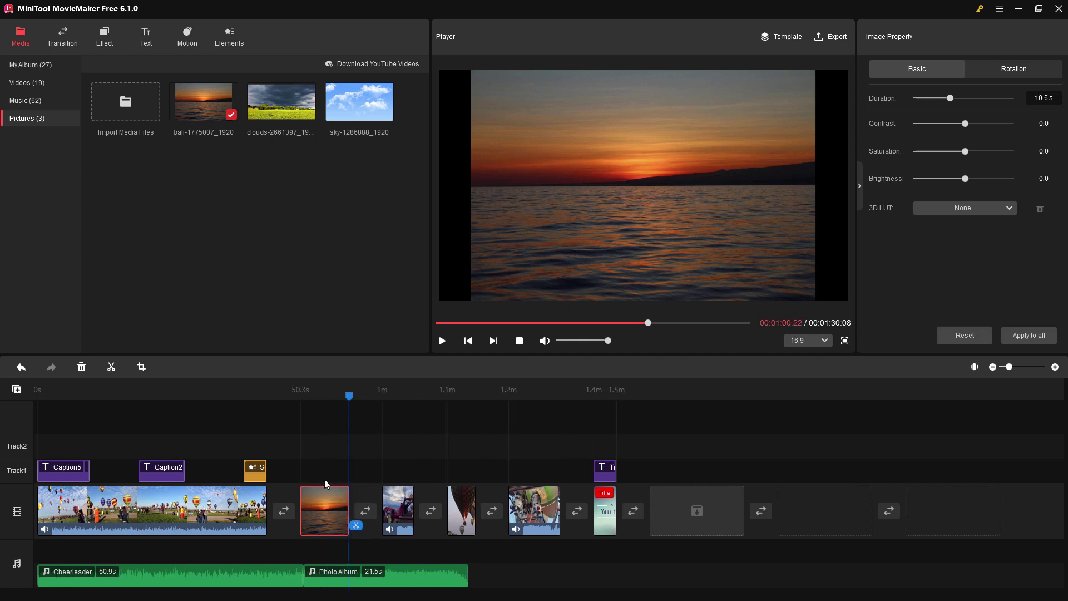
{"action": "left_click", "coordinate": [187, 37]}
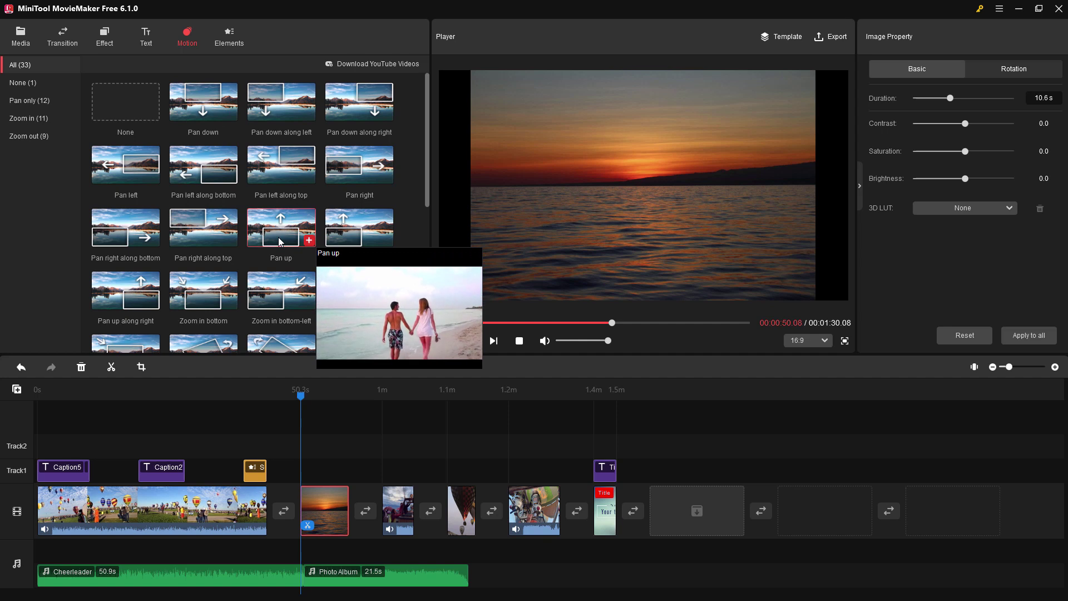
{"action": "left_click", "coordinate": [309, 240]}
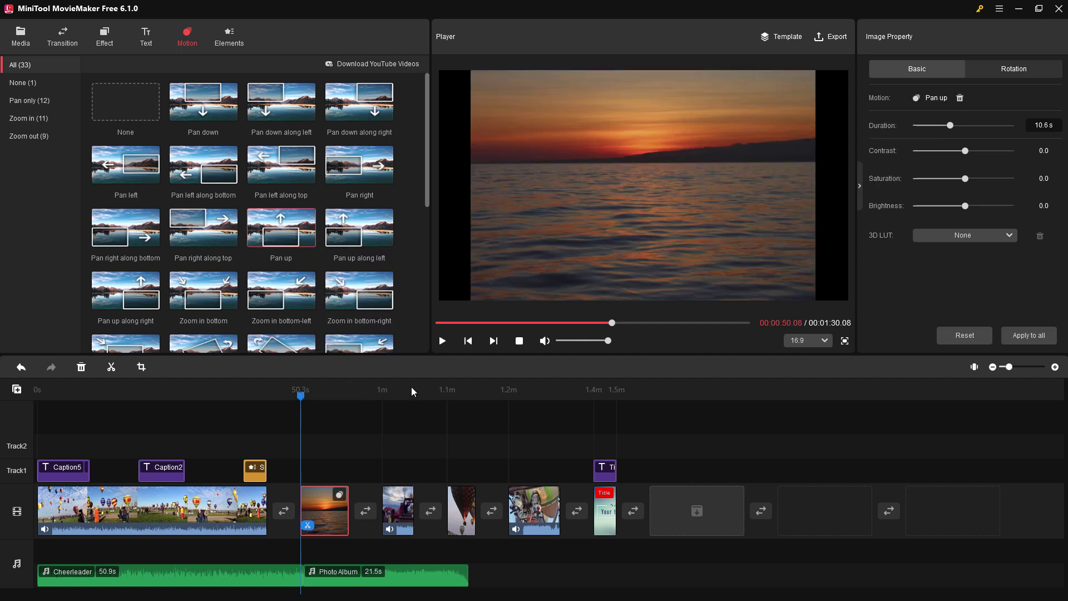
{"action": "left_click", "coordinate": [442, 341]}
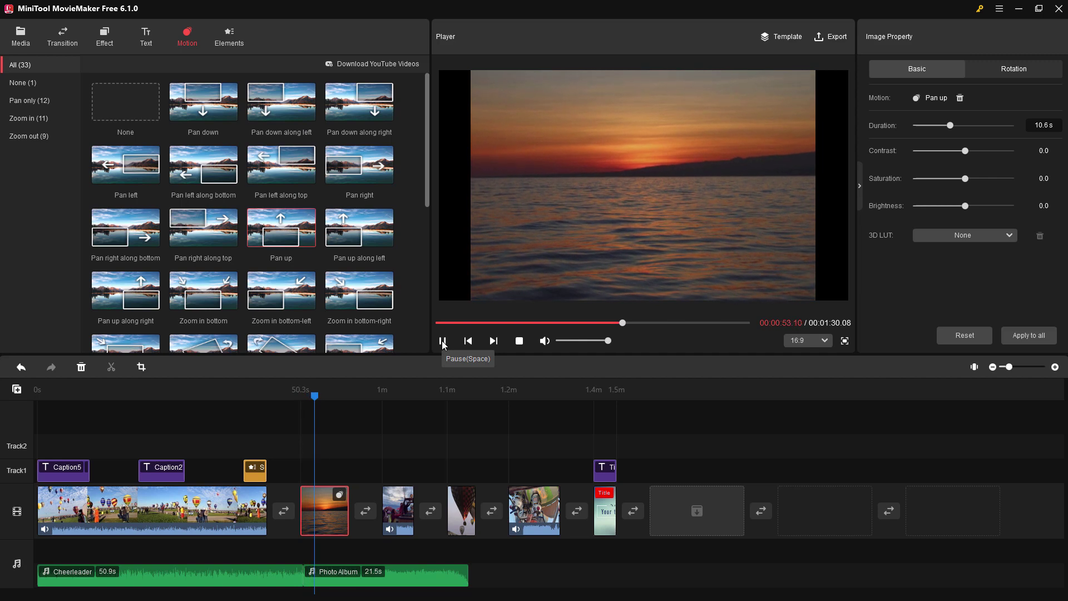
Raise the sunset still's contrast to 95.5, saturation to 36.2 and brightness to 8.9
{"action": "left_click", "coordinate": [203, 510]}
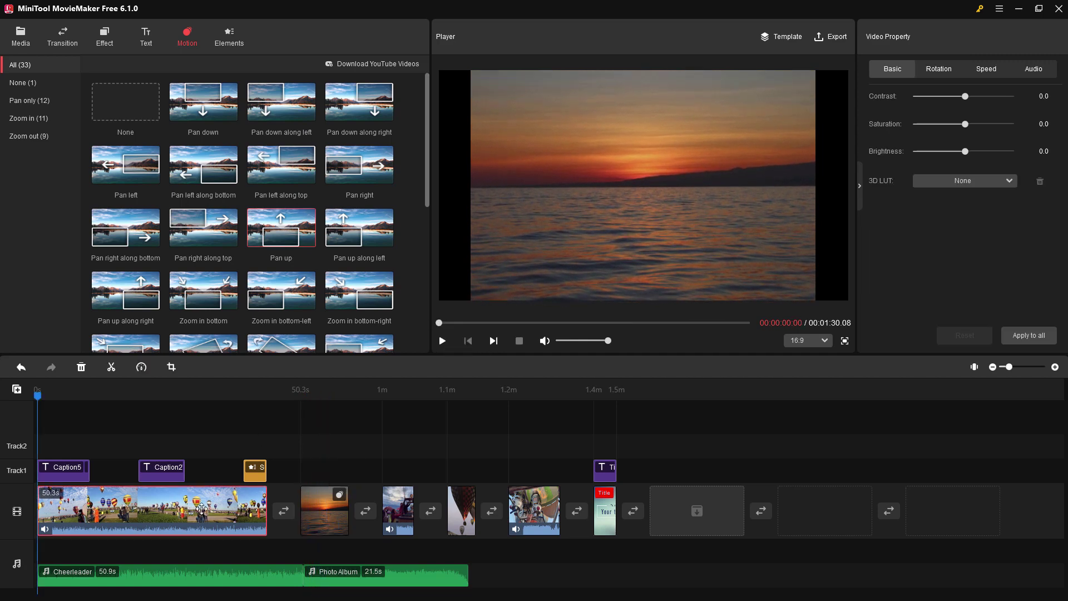
{"action": "left_click", "coordinate": [307, 522]}
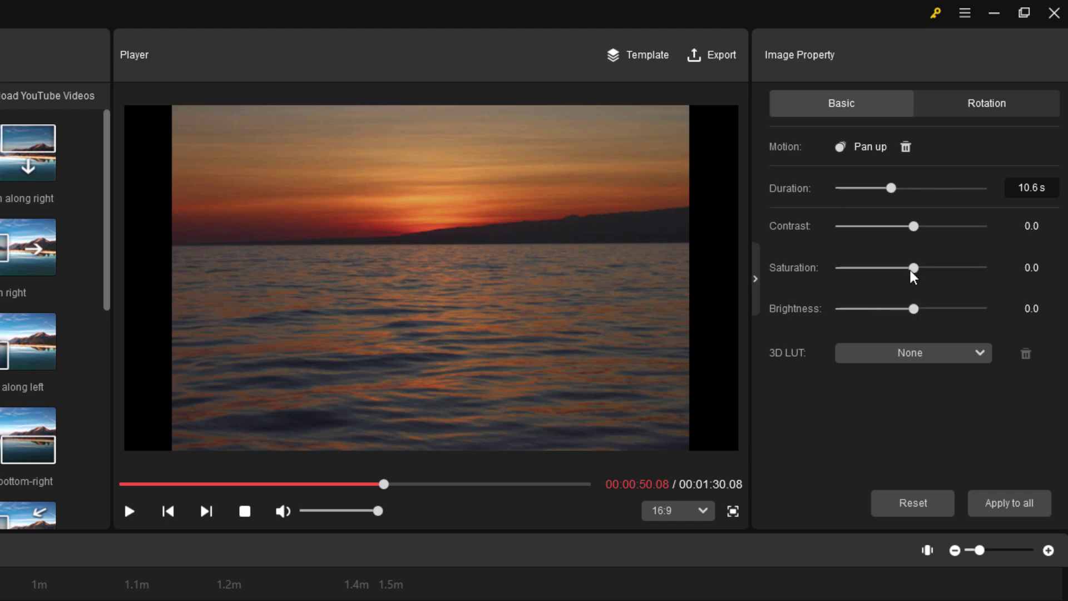
{"action": "left_click_drag", "start_coordinate": [914, 226], "coordinate": [983, 227]}
{"action": "left_click_drag", "start_coordinate": [914, 268], "coordinate": [939, 270]}
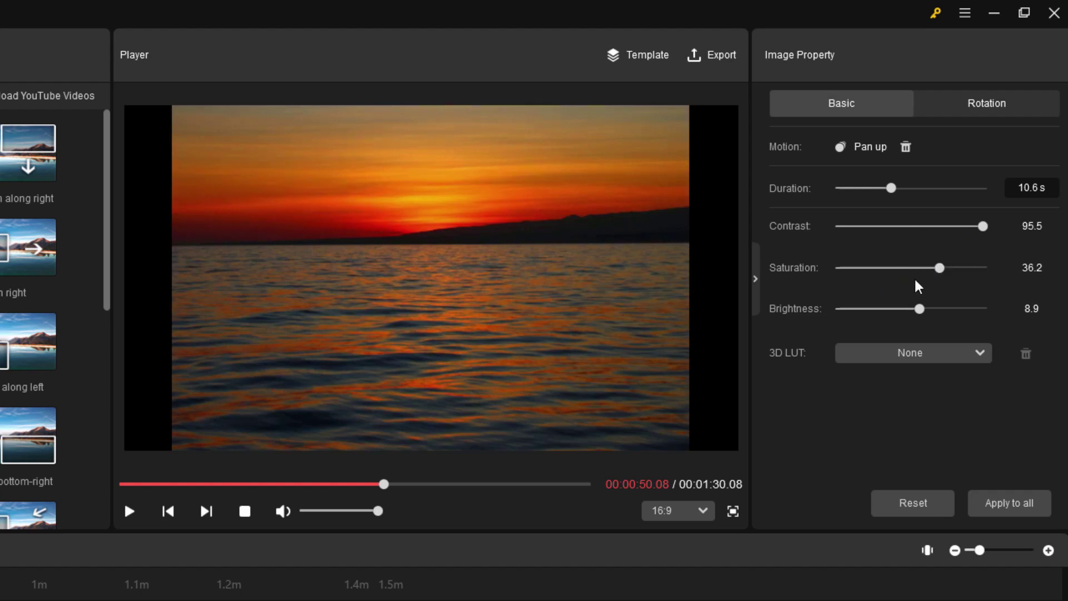
Keep the 3D LUT at None and leave the sunset image unflipped after testing both flips
{"action": "left_click", "coordinate": [896, 353]}
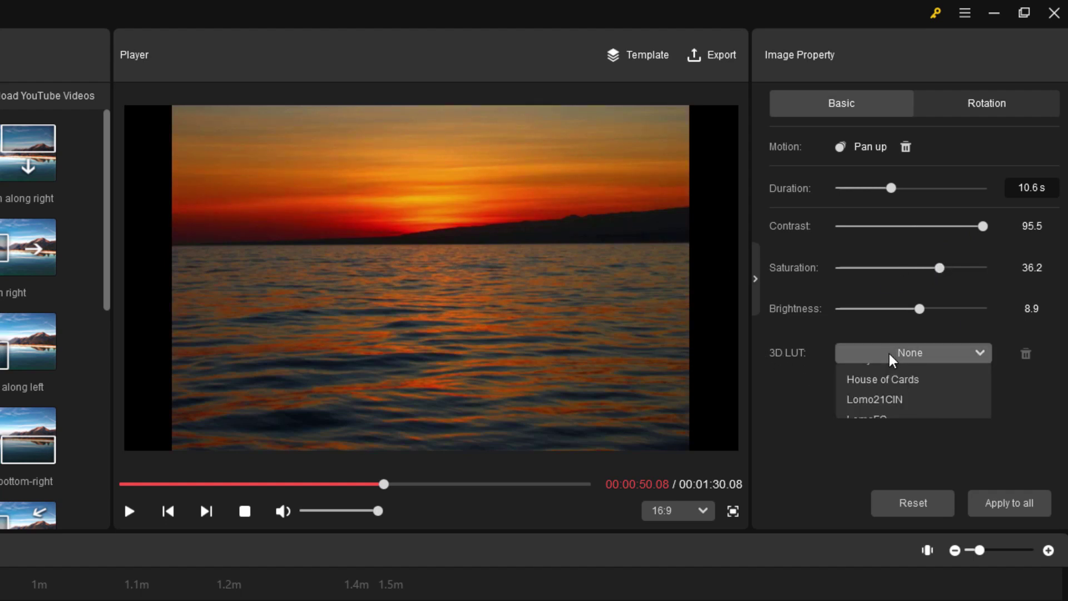
{"action": "left_click", "coordinate": [812, 403]}
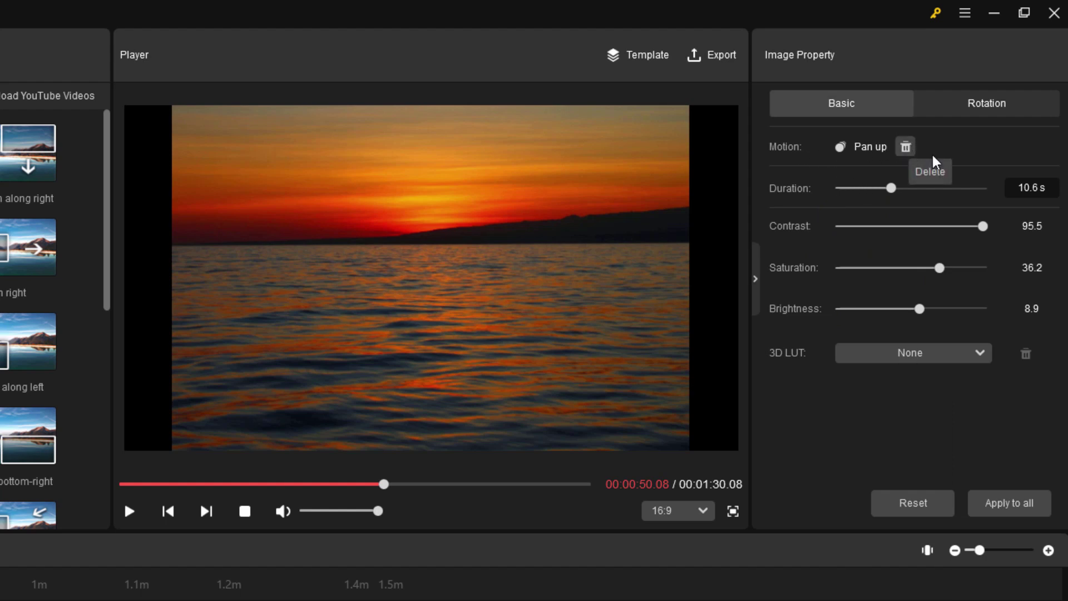
{"action": "left_click", "coordinate": [987, 108]}
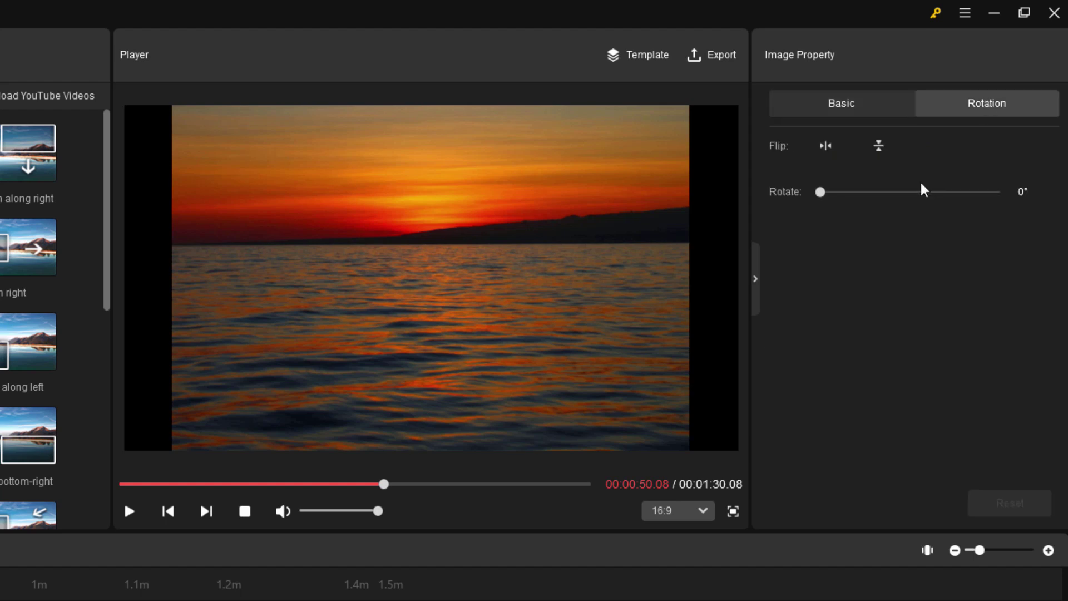
{"action": "left_click", "coordinate": [826, 151]}
{"action": "left_click", "coordinate": [826, 151]}
{"action": "left_click", "coordinate": [879, 154]}
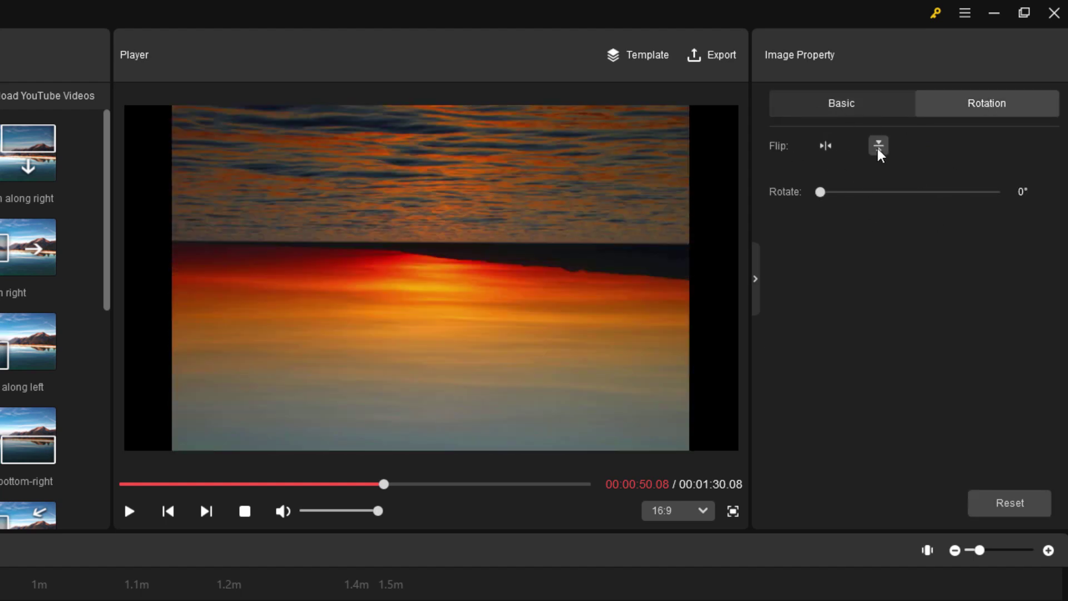
{"action": "left_click", "coordinate": [879, 153]}
{"action": "left_click", "coordinate": [843, 112]}
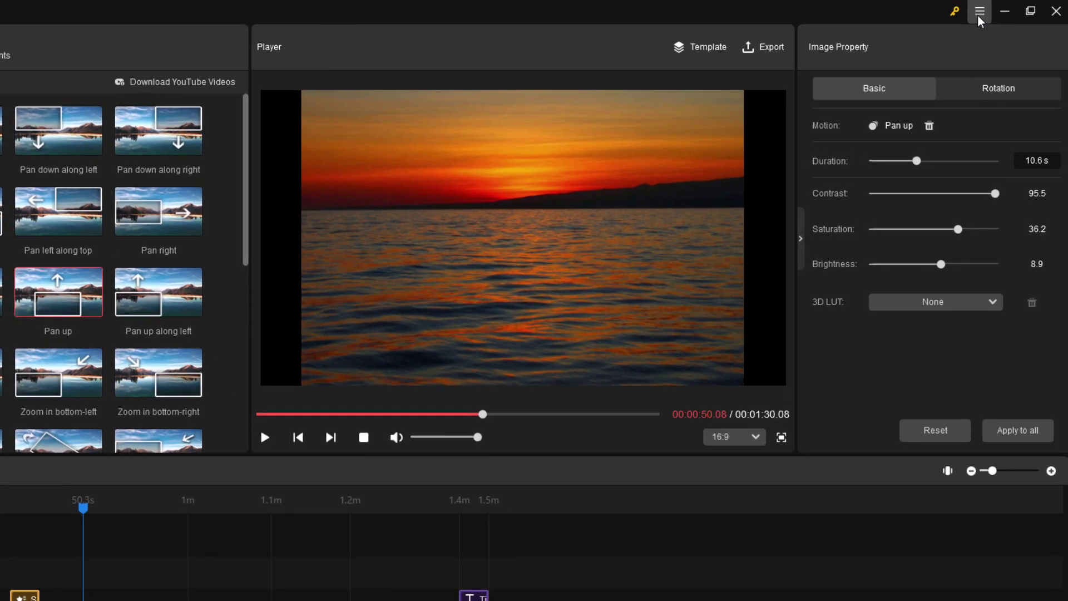
Save the project from the main program menu
{"action": "left_click", "coordinate": [999, 8]}
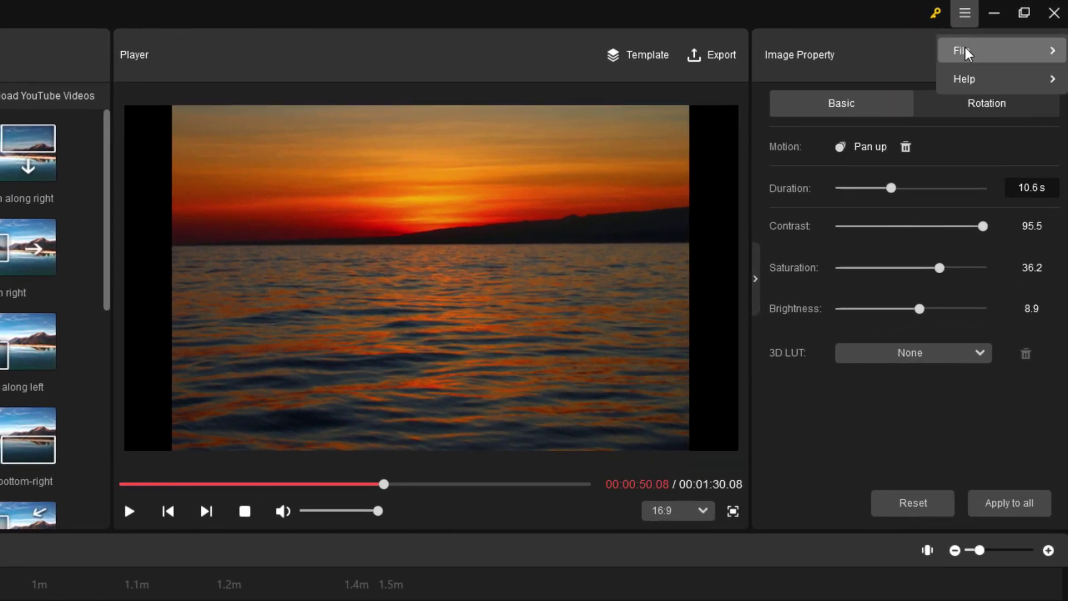
{"action": "mouse_move", "coordinate": [962, 49]}
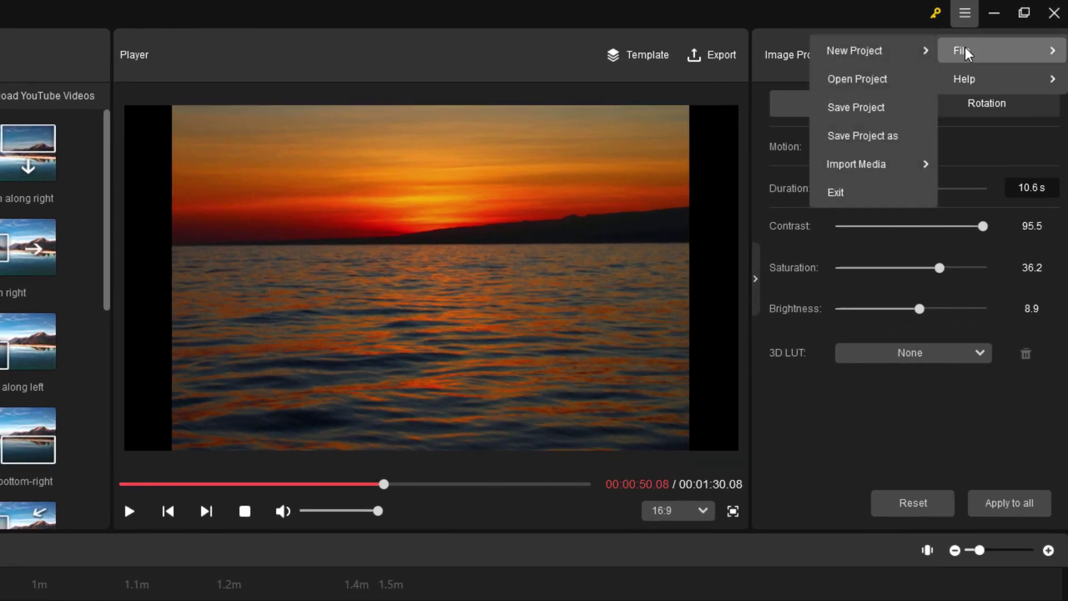
{"action": "left_click", "coordinate": [908, 109]}
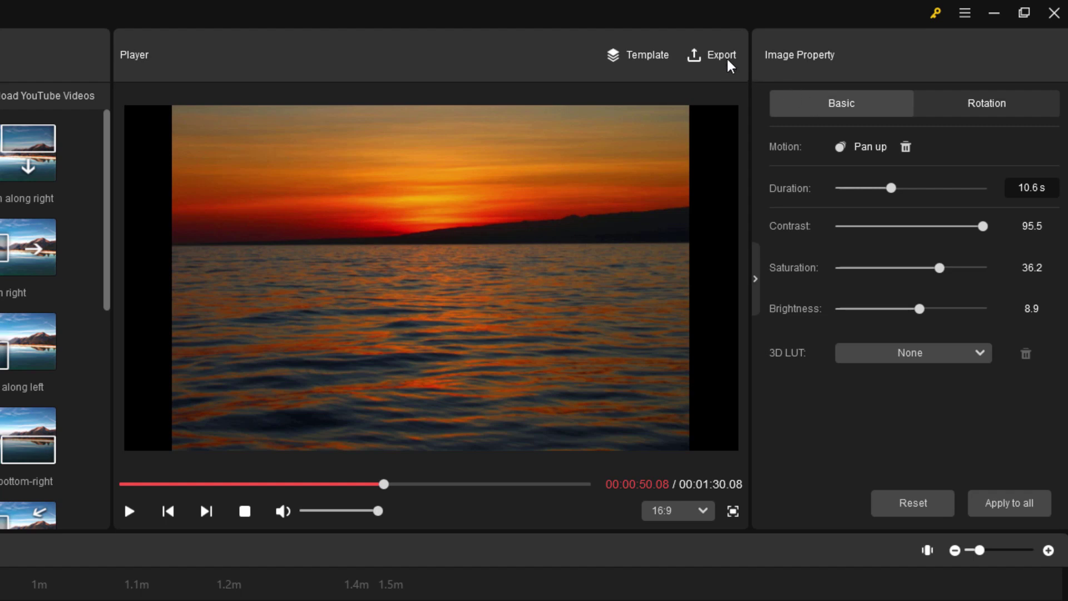
Configure the PC export as MP4 at Best quality with a 10000 bit rate
{"action": "left_click", "coordinate": [706, 59]}
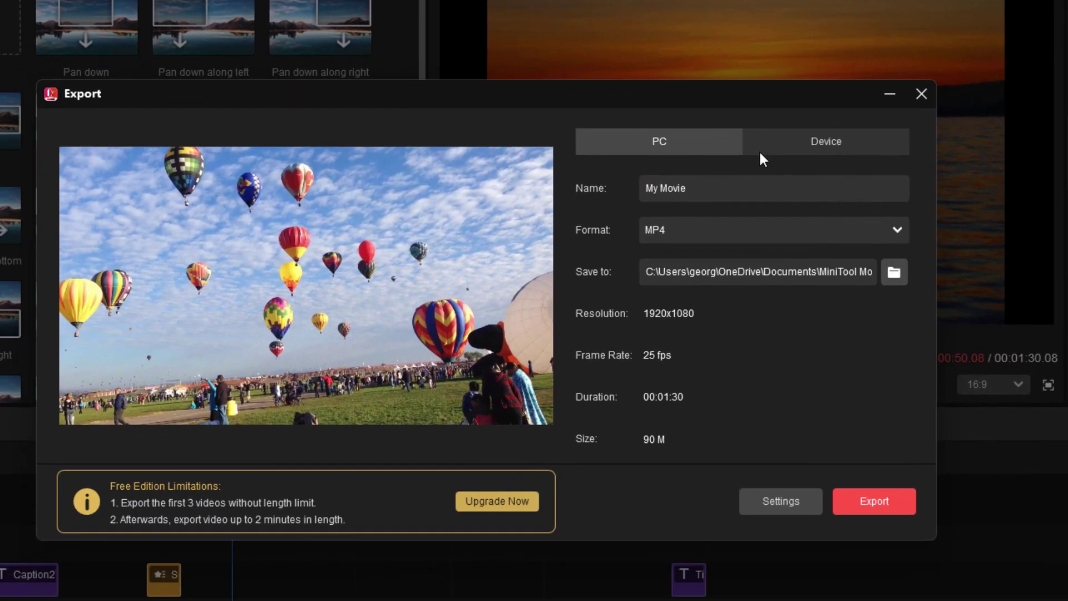
{"action": "left_click", "coordinate": [886, 134]}
{"action": "left_click", "coordinate": [719, 132]}
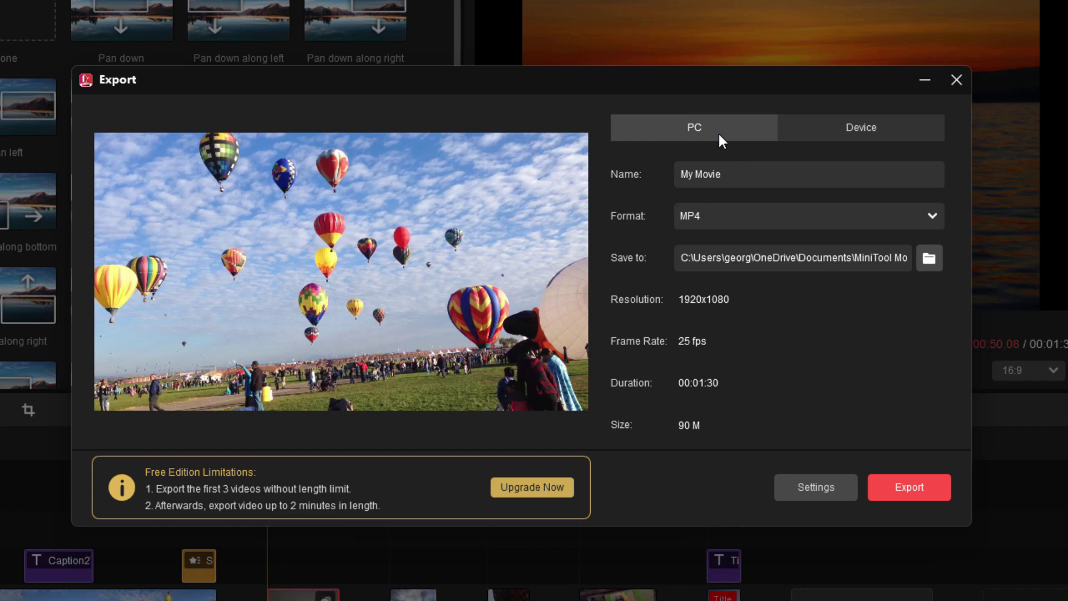
{"action": "left_click", "coordinate": [730, 211]}
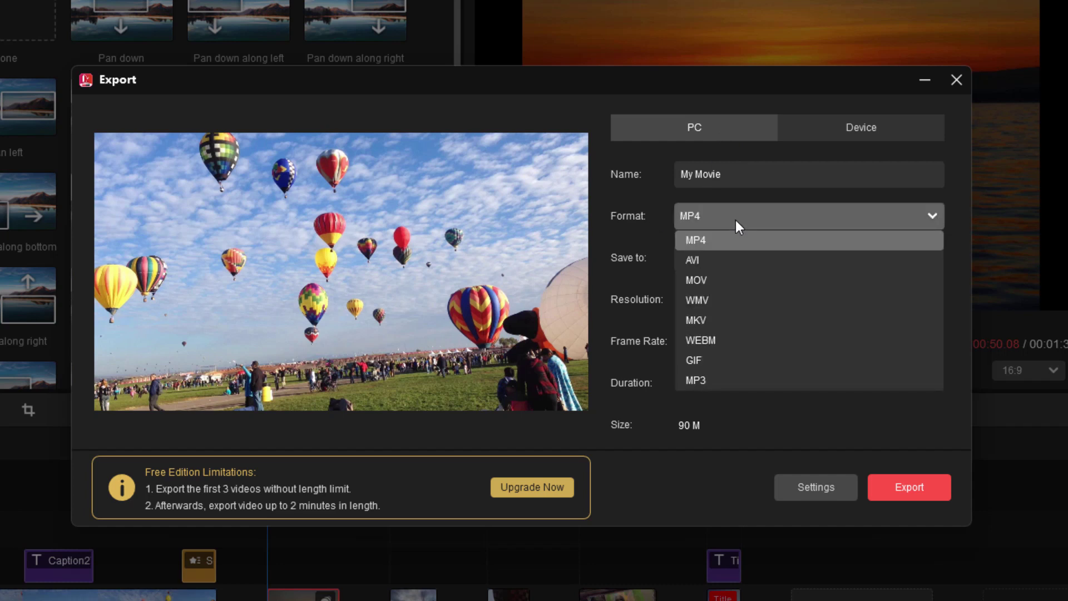
{"action": "left_click", "coordinate": [712, 240]}
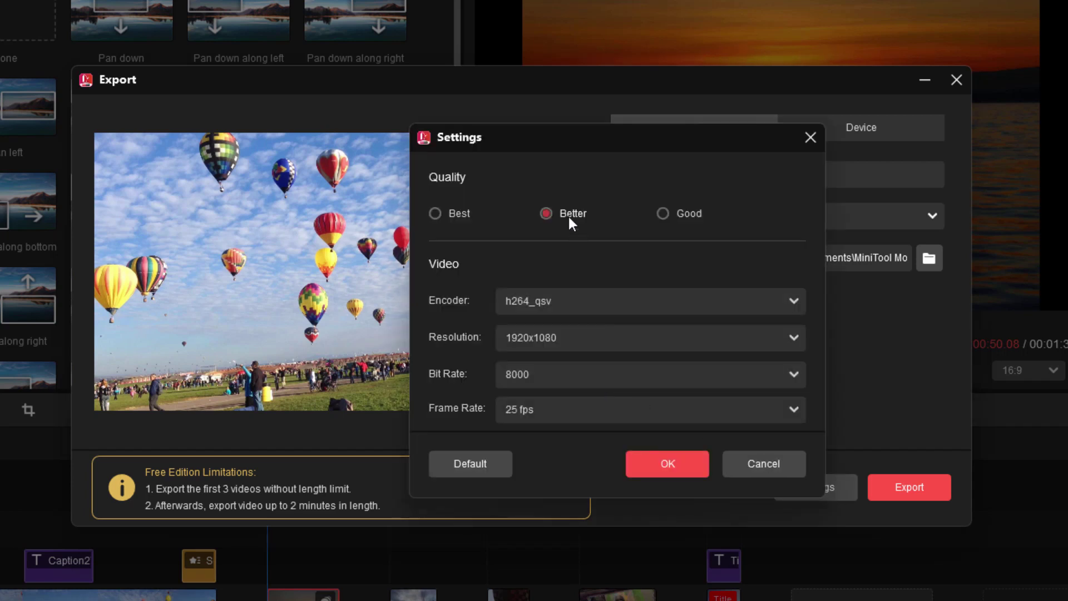
{"action": "left_click", "coordinate": [435, 213]}
{"action": "left_click", "coordinate": [629, 453]}
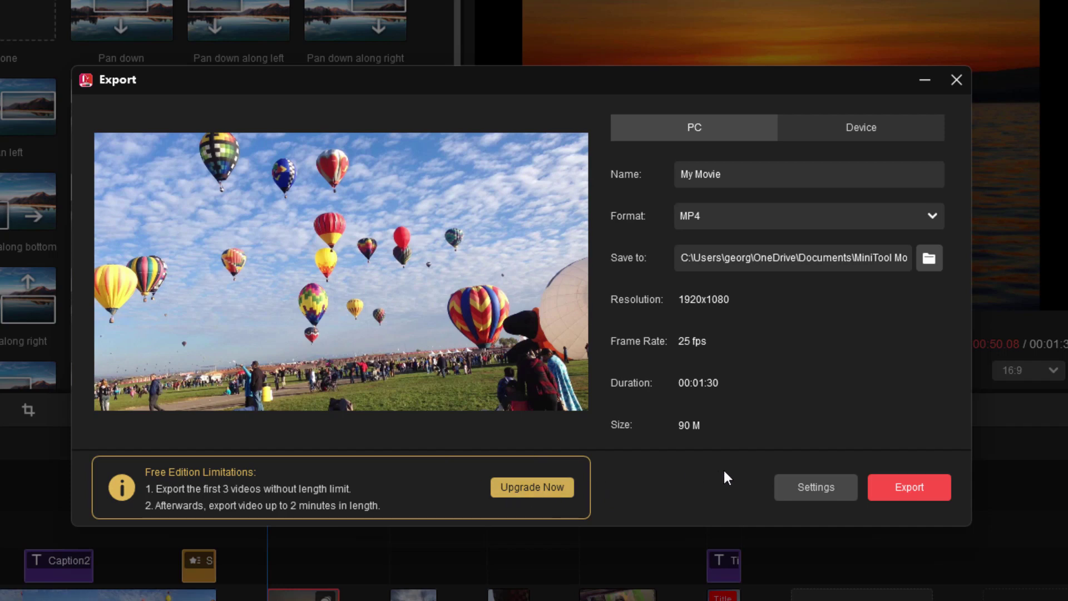
{"action": "left_click", "coordinate": [957, 81]}
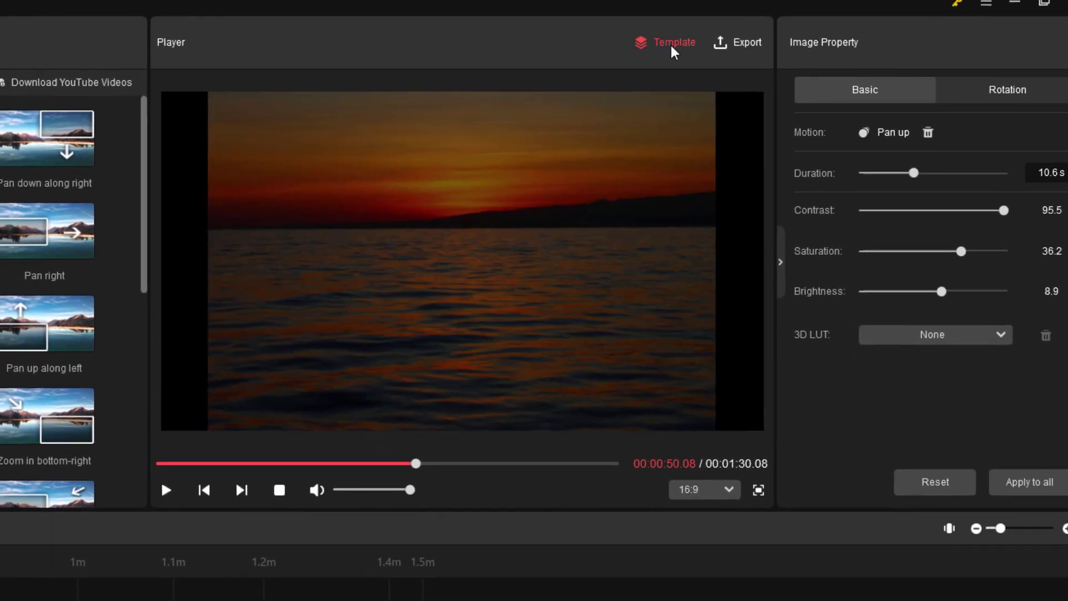
{"action": "left_click", "coordinate": [643, 56]}
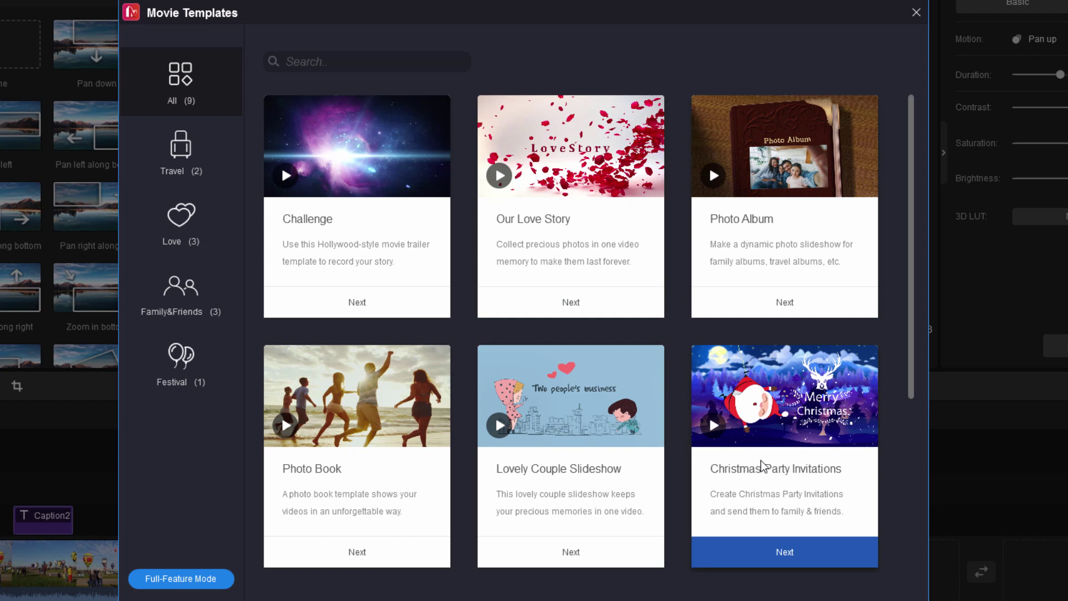
{"action": "key", "text": "Escape"}
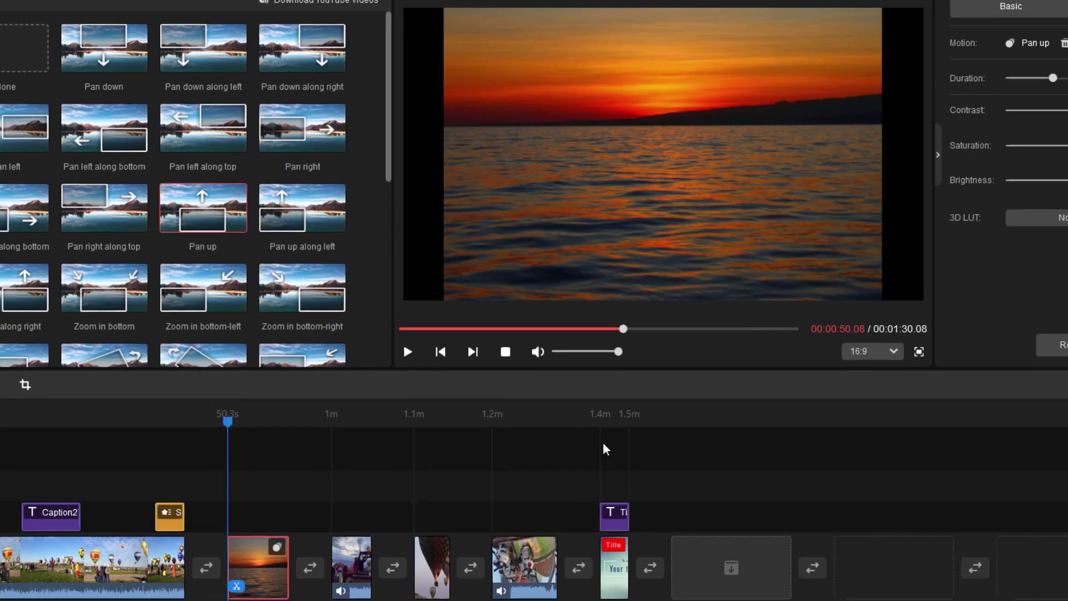